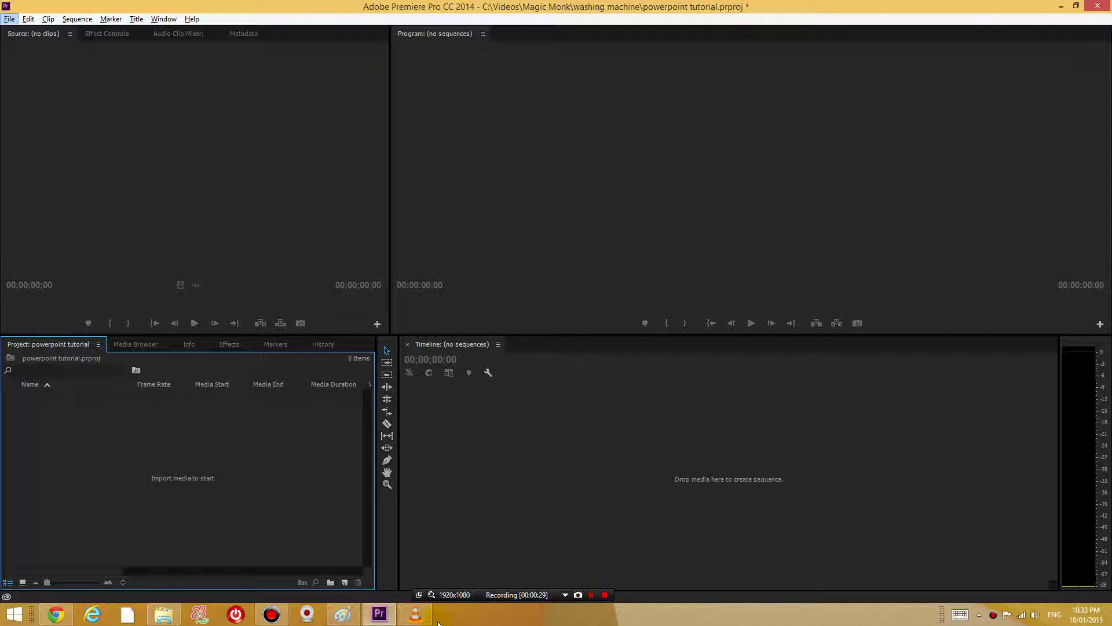
Create a new project named 'powerpoint tutorial' without saving the previous project.
click(426, 617)
click(8, 18)
mouse_move(28, 32)
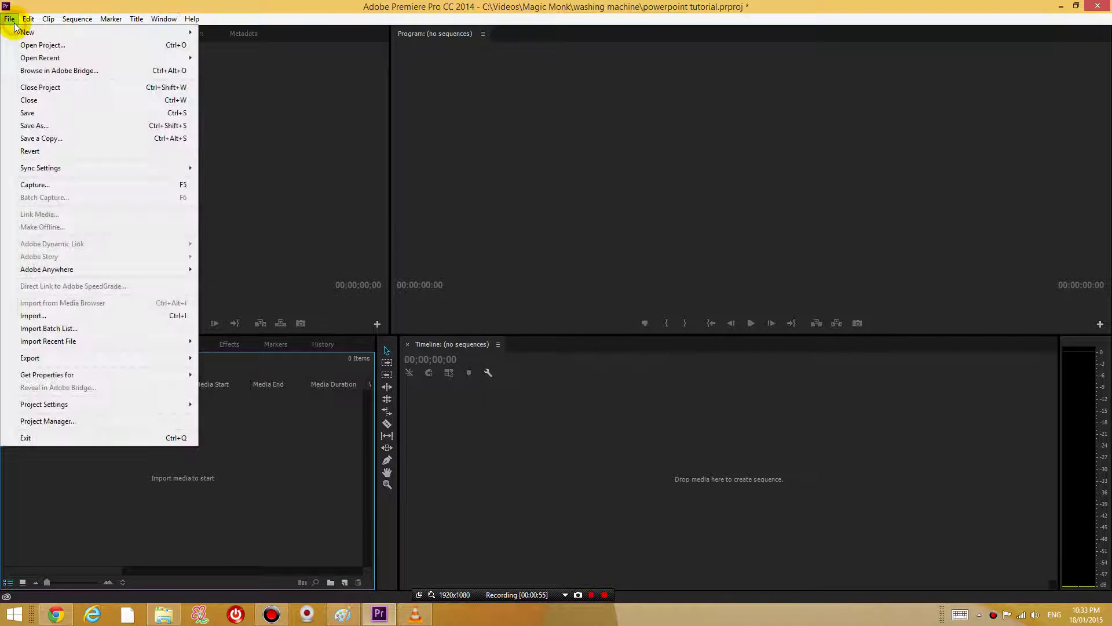
click(237, 35)
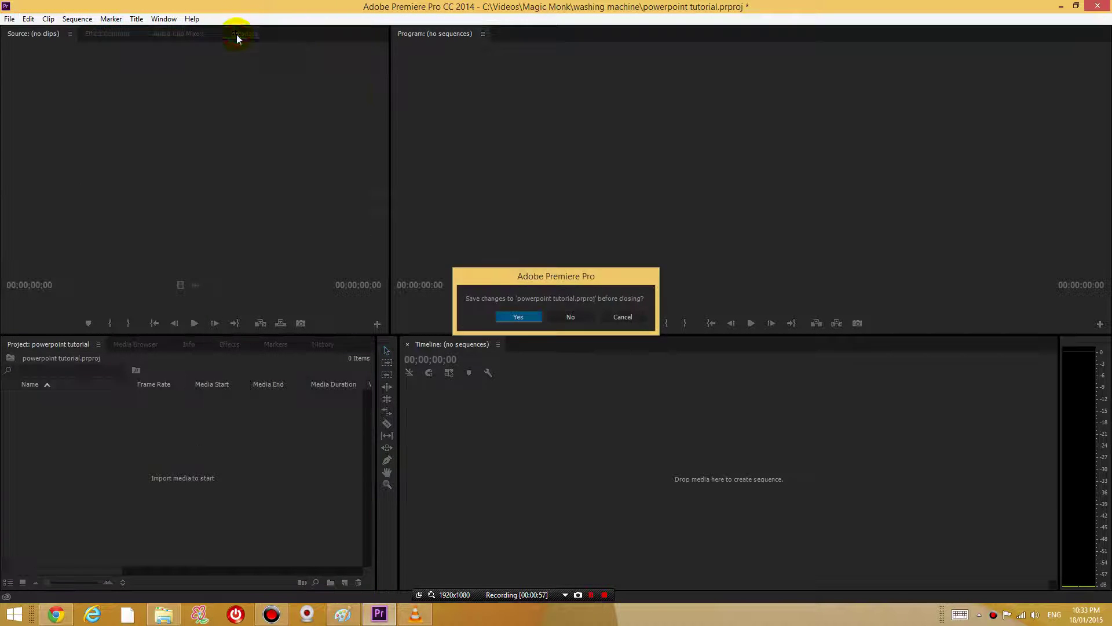
click(567, 318)
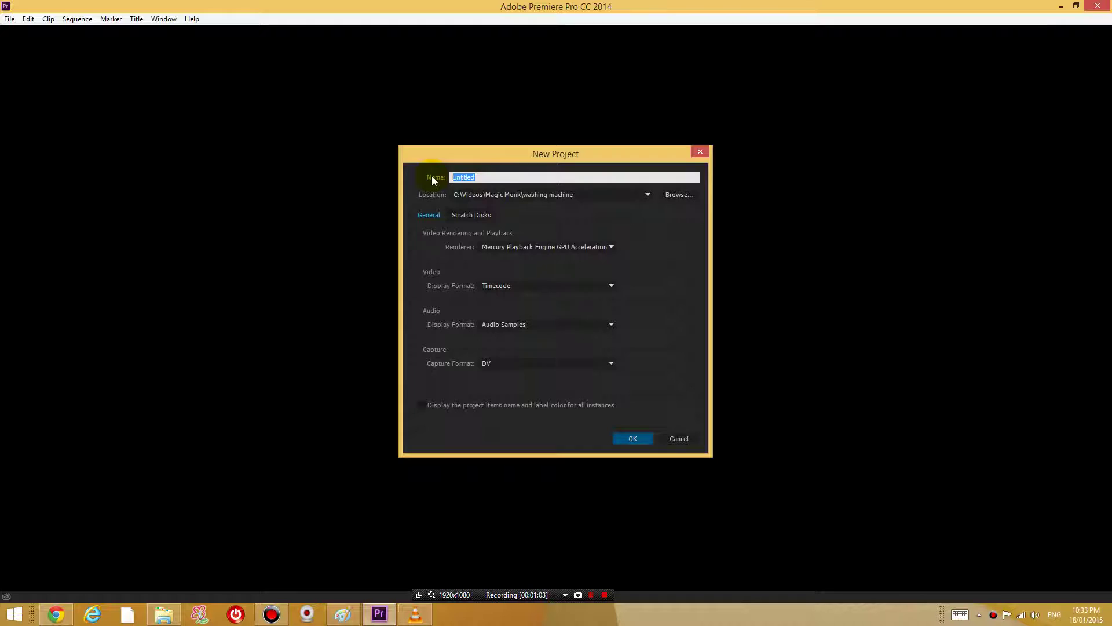
text(power)
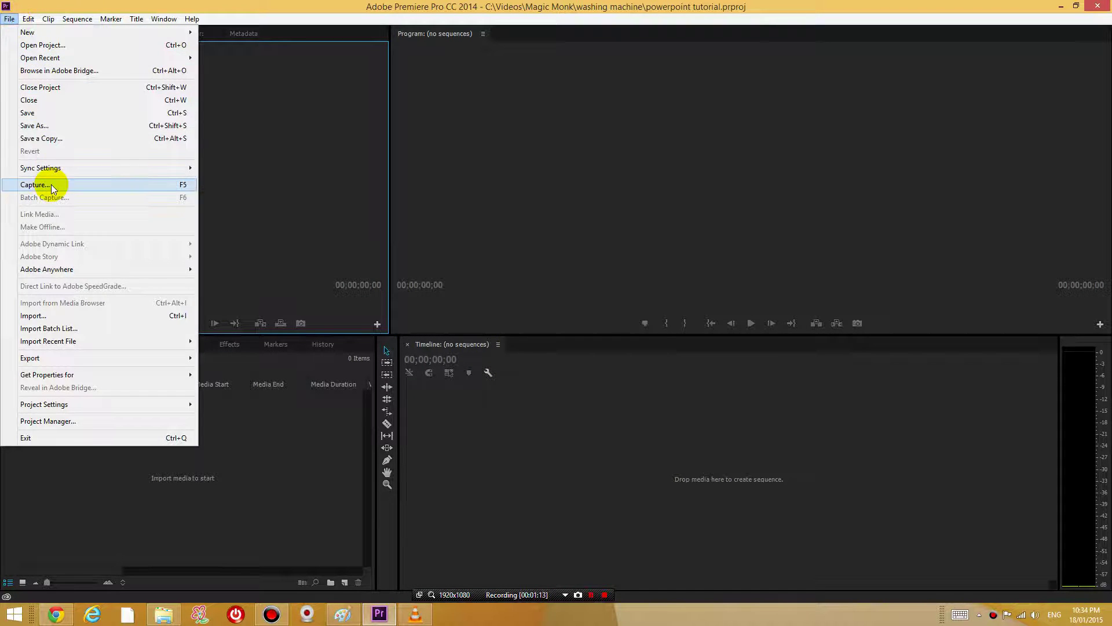
Import 20150118_144030.mp4 to build a sequence, then delete the clip from V1.
click(65, 316)
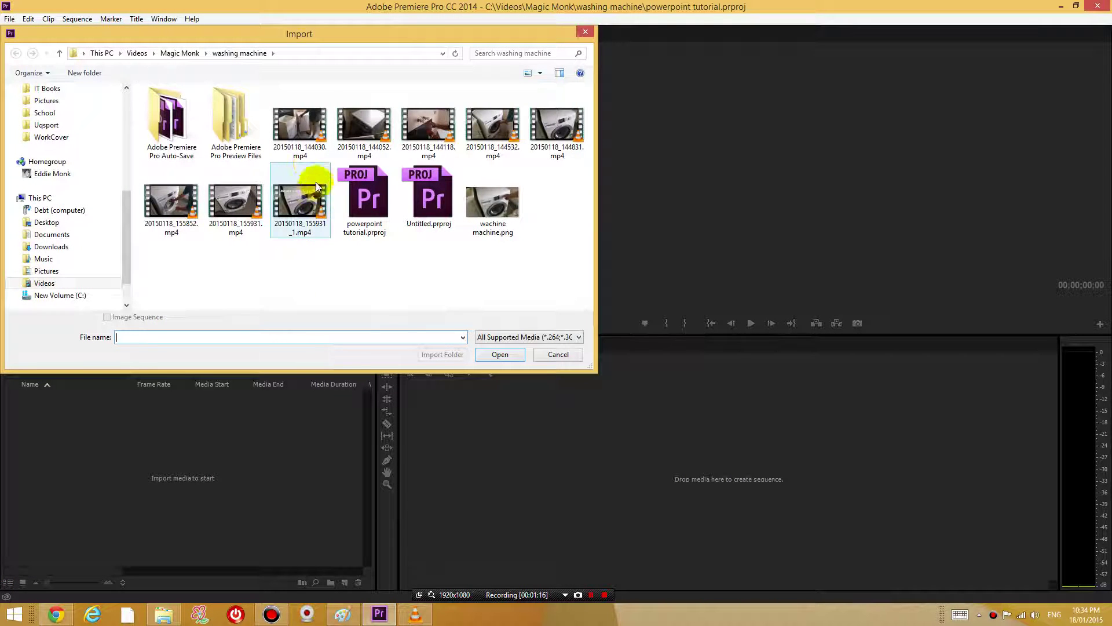
double_click(306, 153)
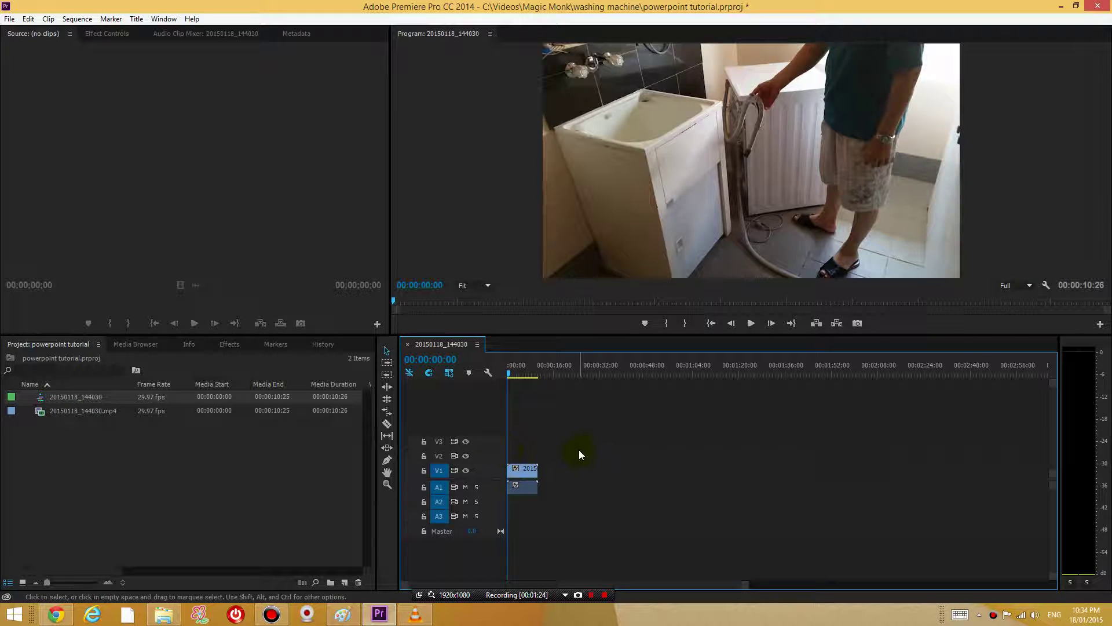
click(529, 470)
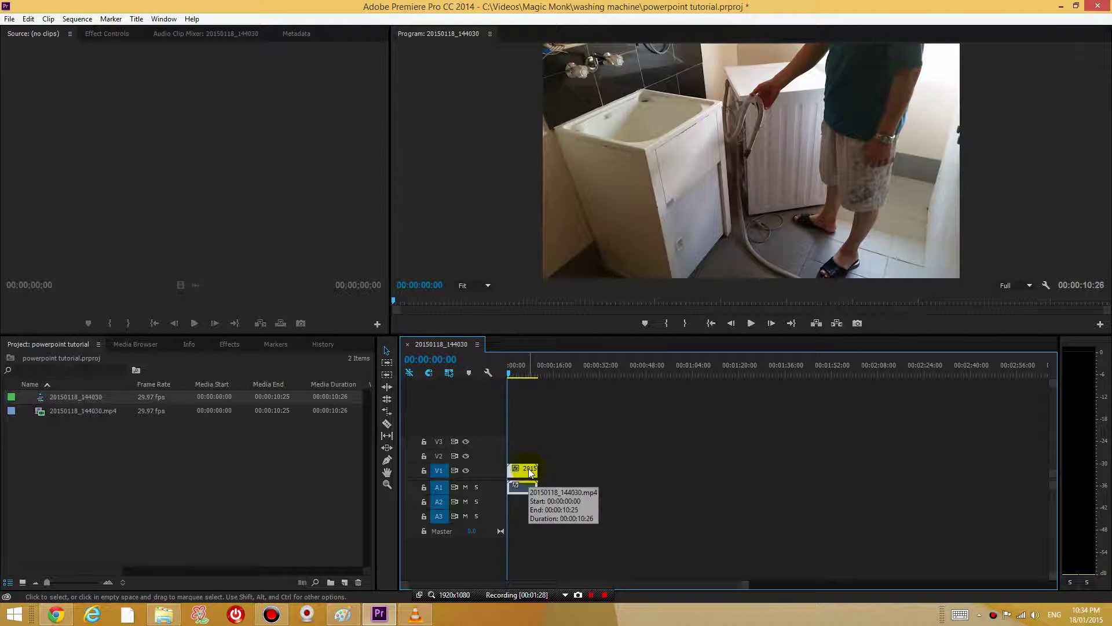
key(Delete)
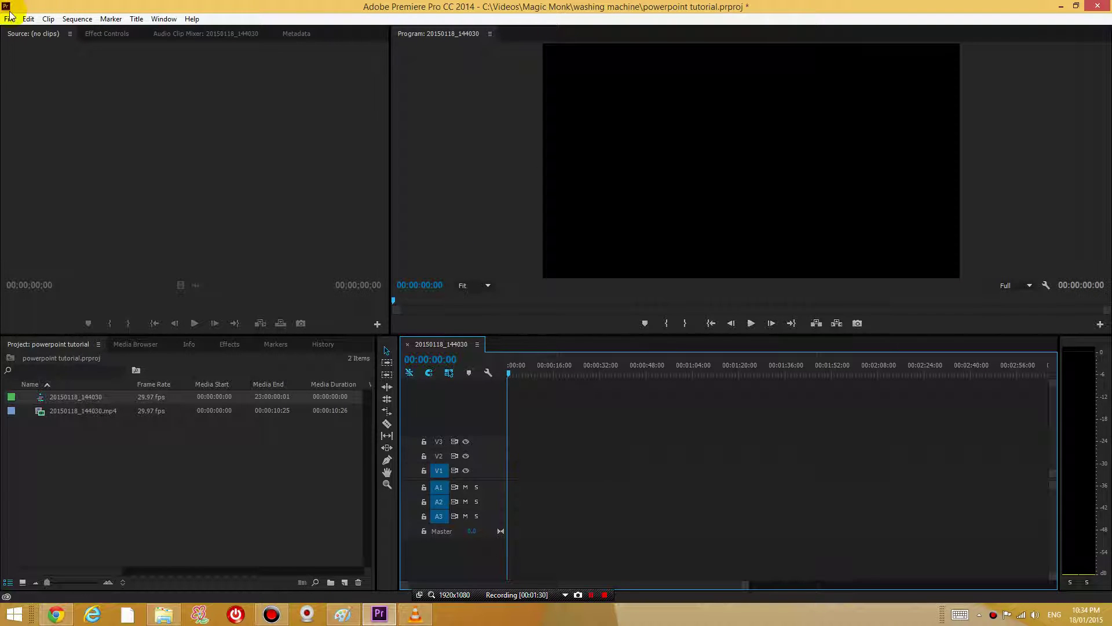
click(7, 18)
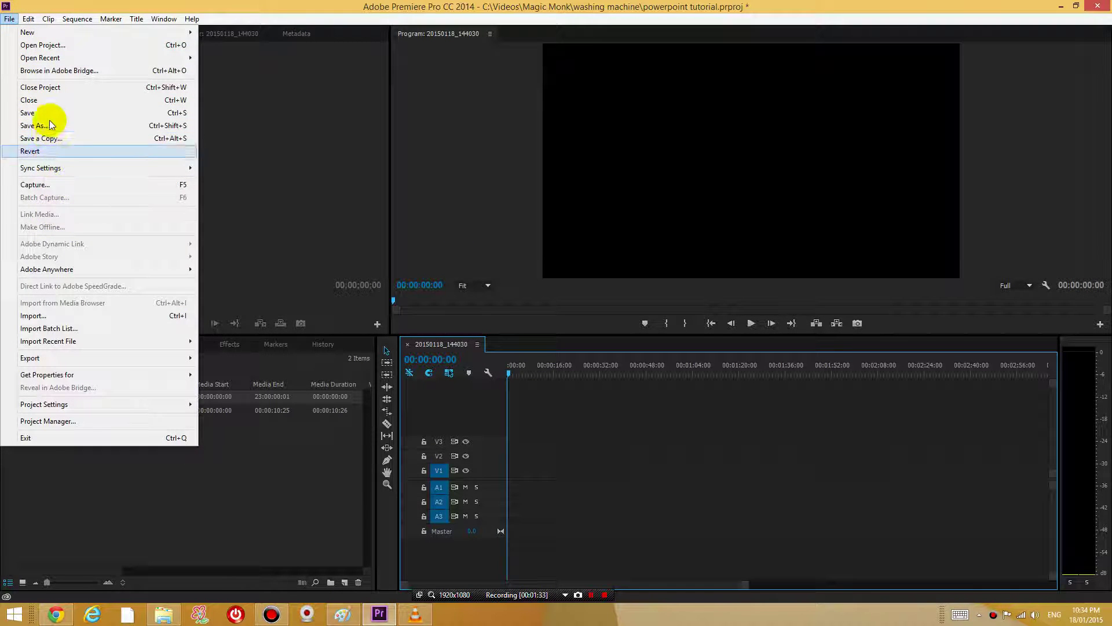
mouse_move(27, 32)
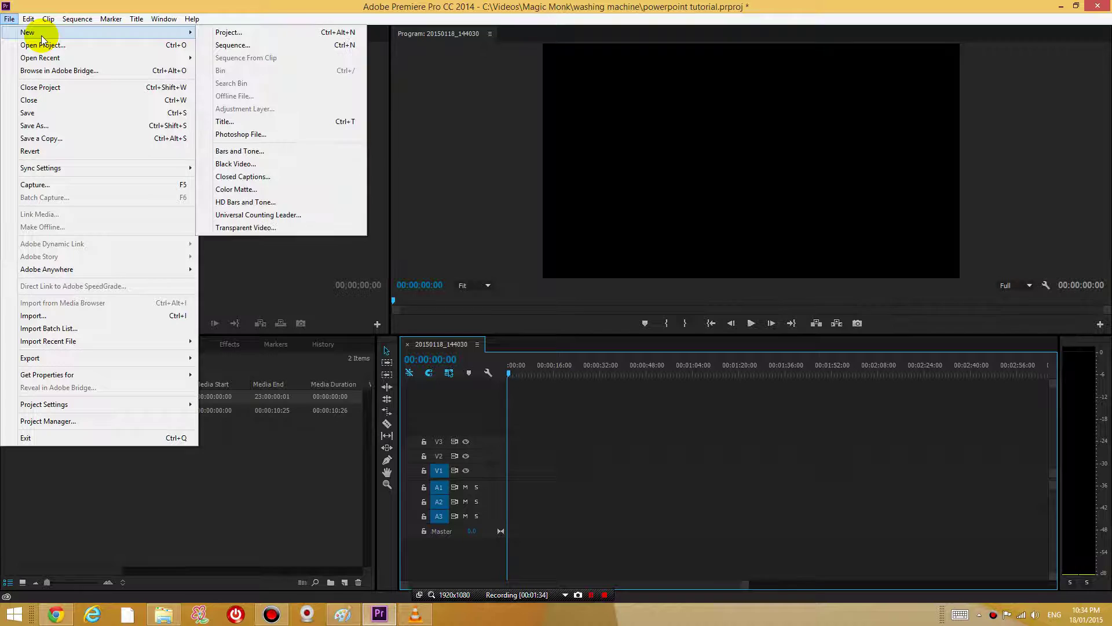
Make Title 01 with large yellow bold 'Magic Monk Tutorials' text near the top.
click(227, 121)
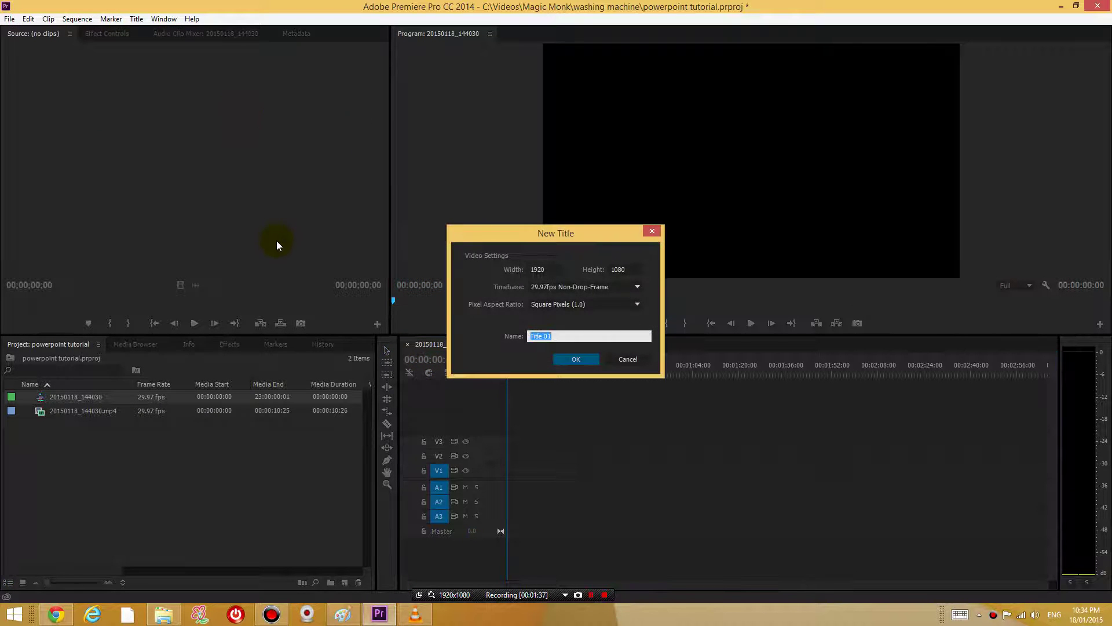
click(594, 360)
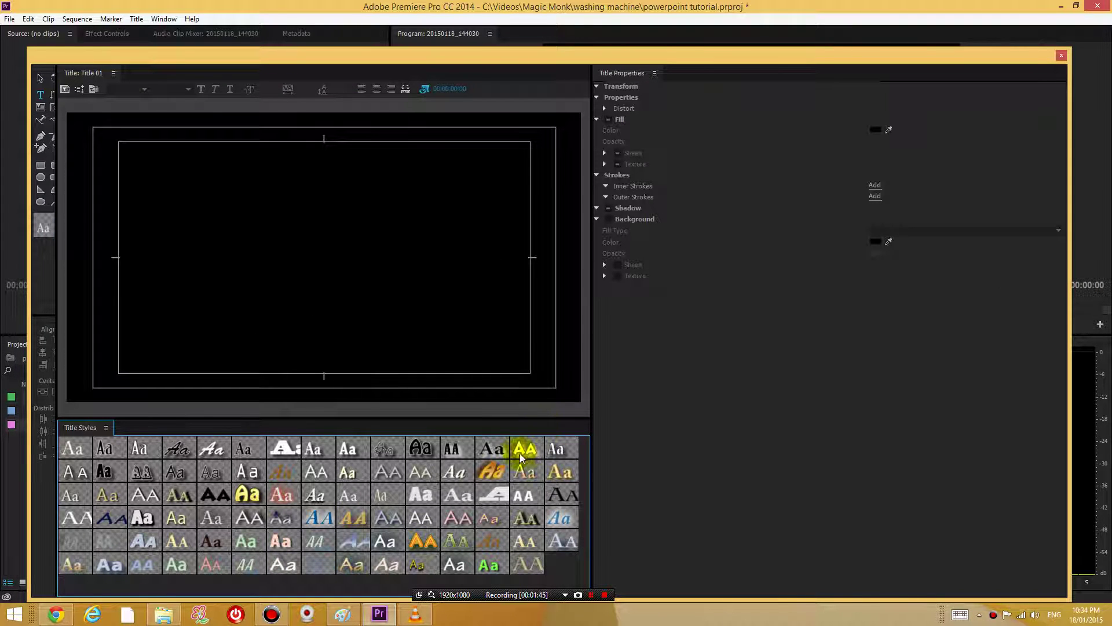
click(248, 494)
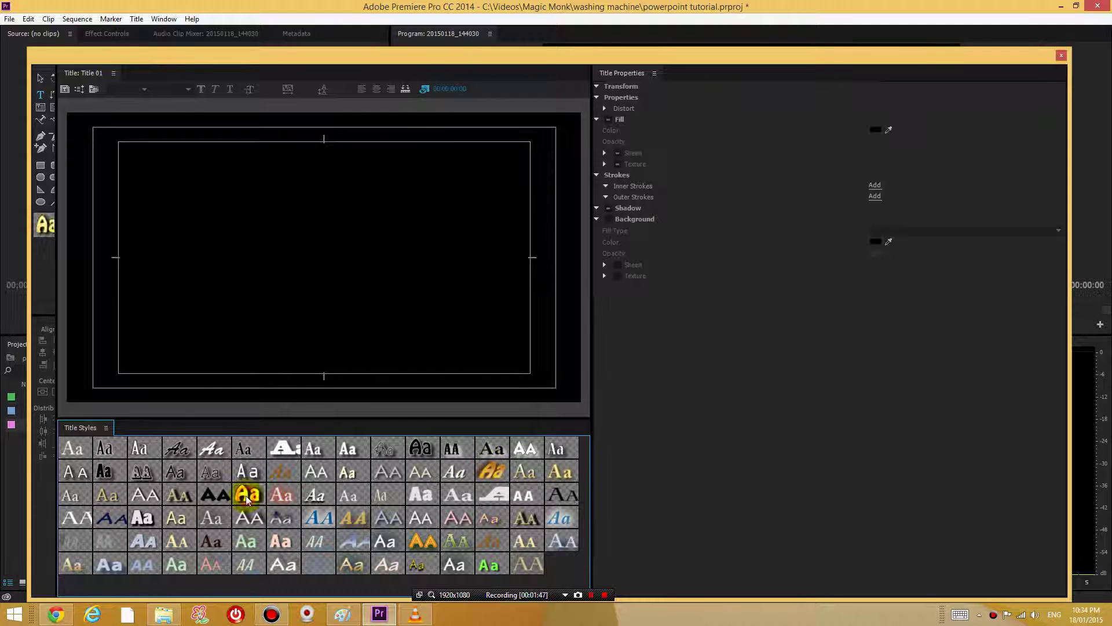
click(162, 171)
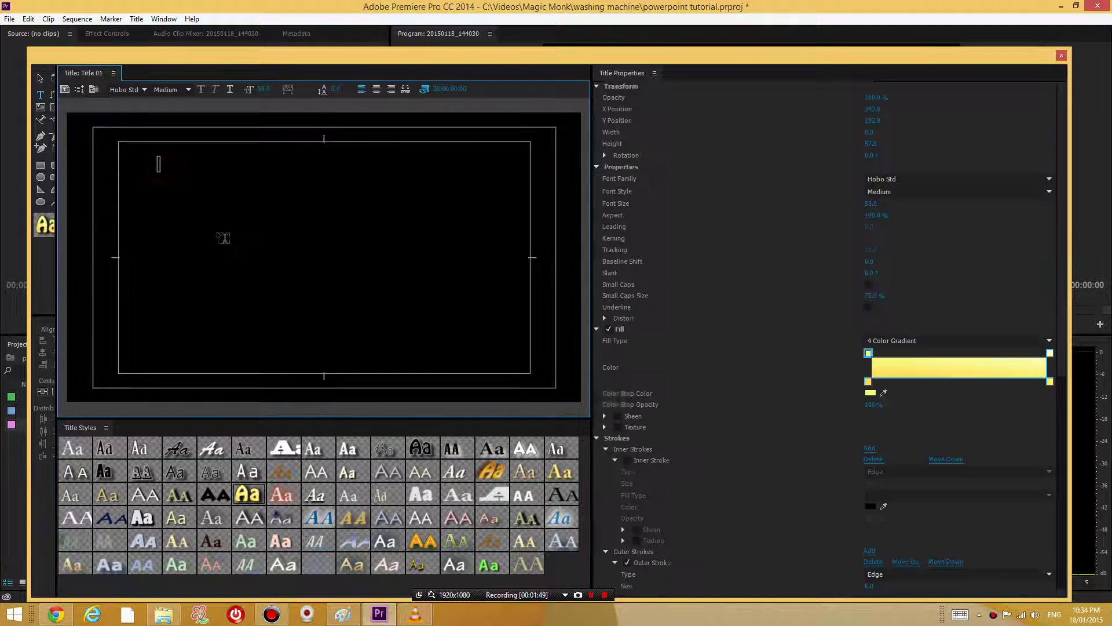
text(Ma)
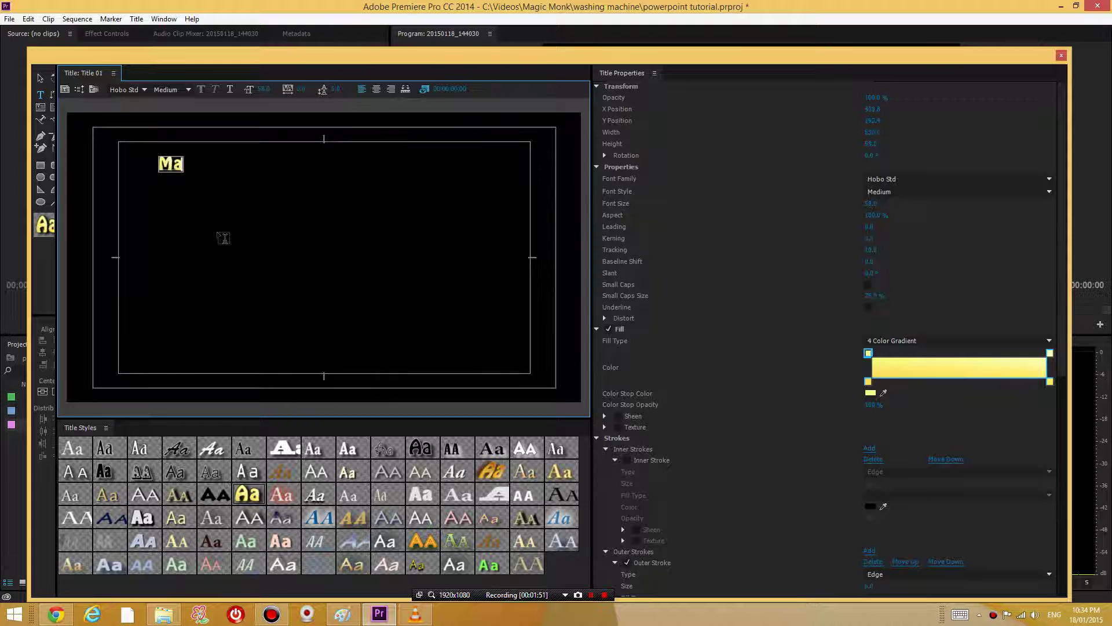
text(gic Mon)
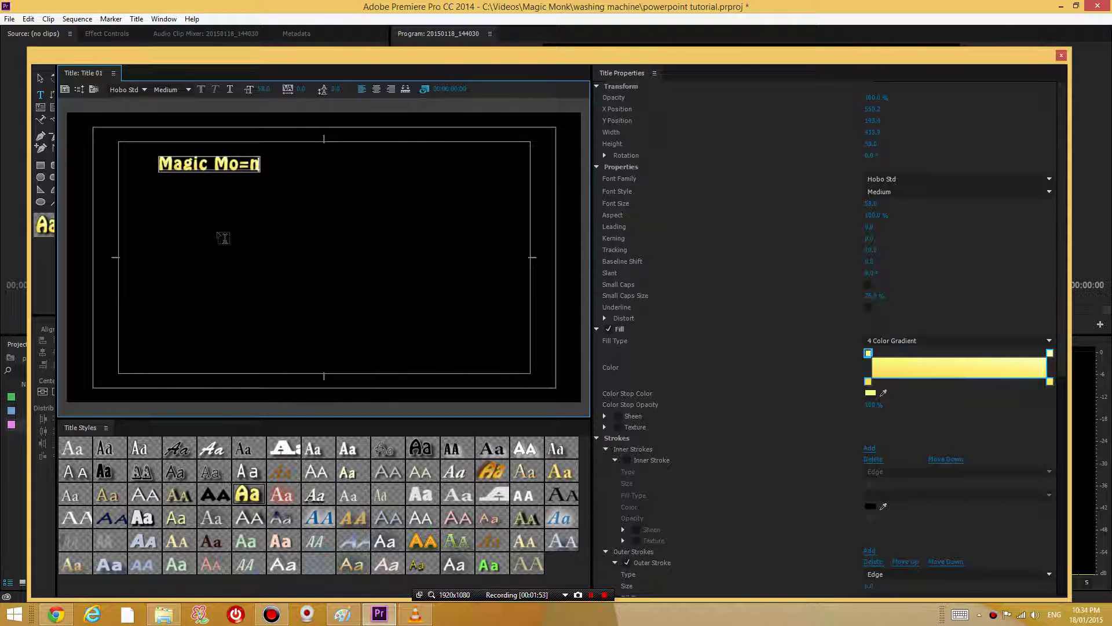
text(k Tutorial)
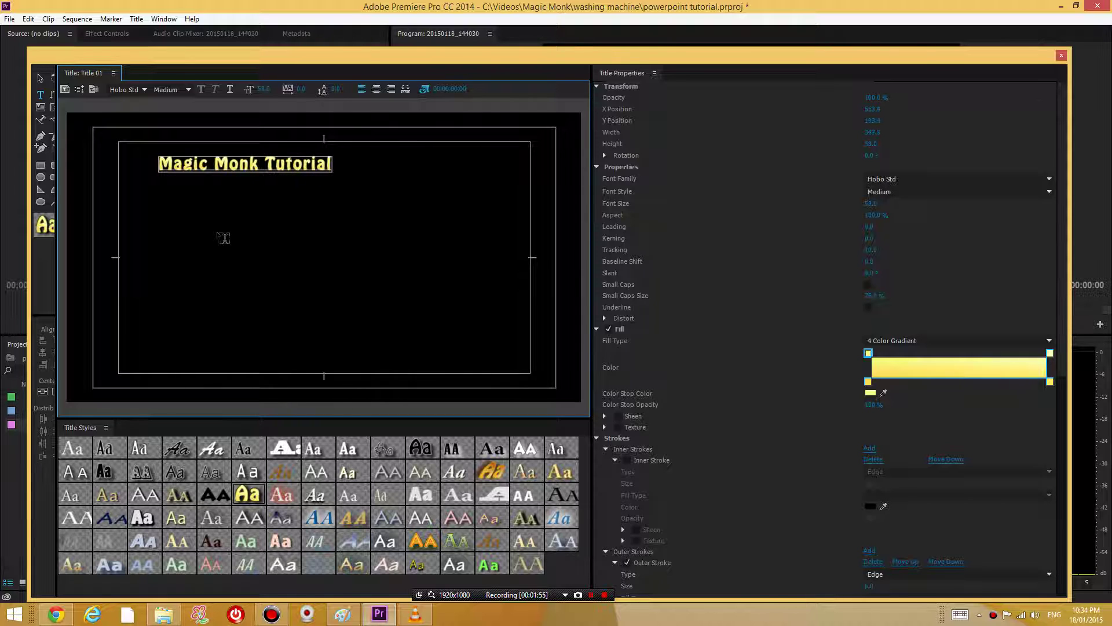
text(s)
drag(263, 89, 296, 89)
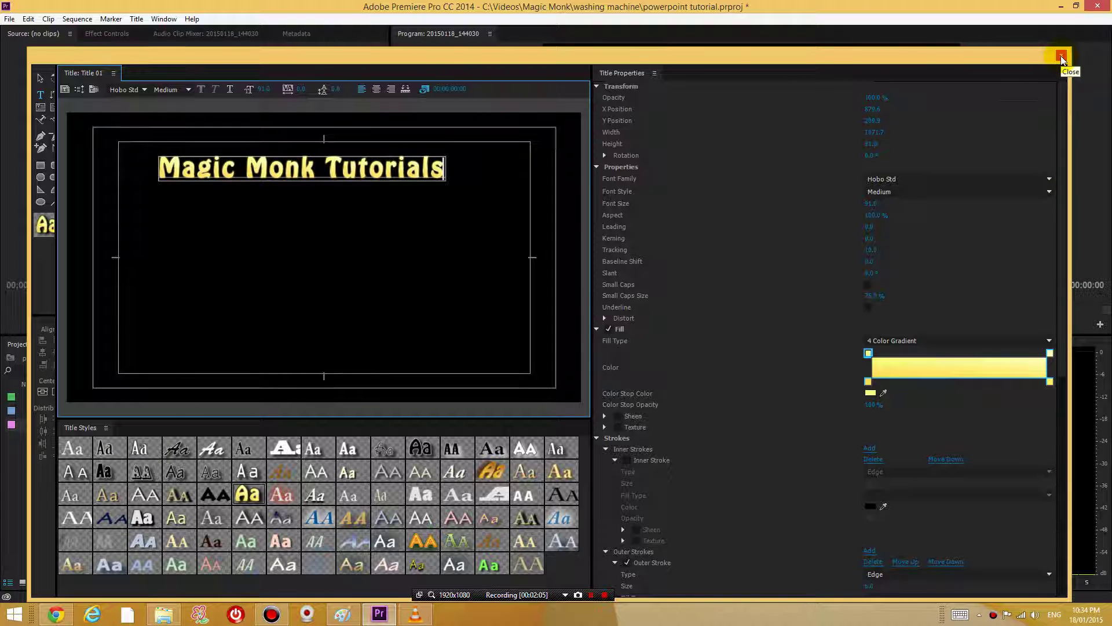
Create a second title from the first and move its text down toward the centre.
click(65, 91)
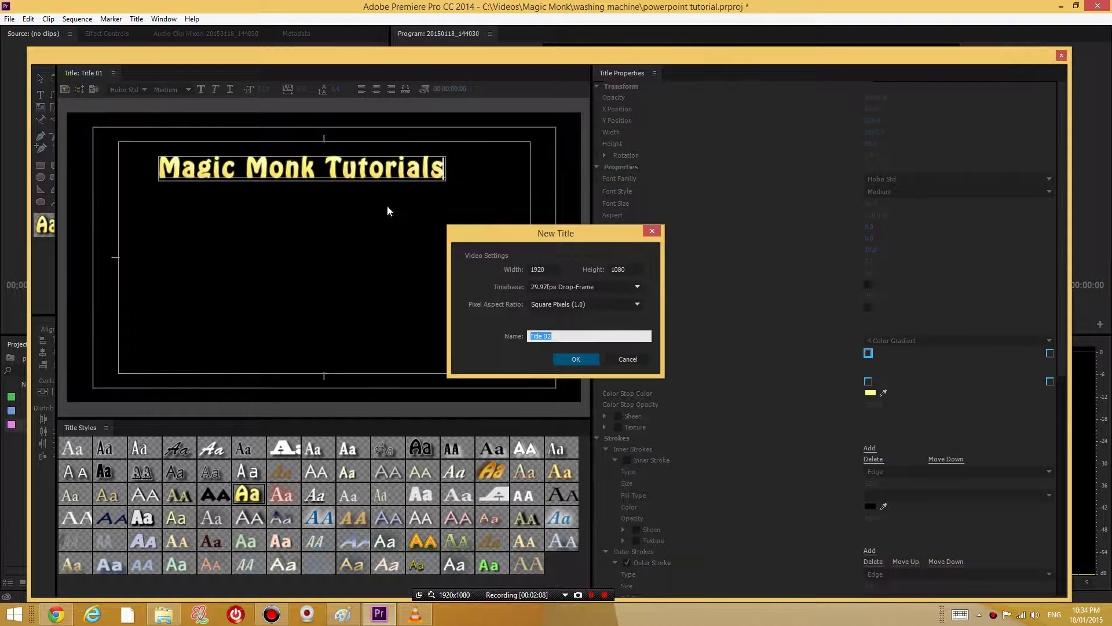
click(575, 359)
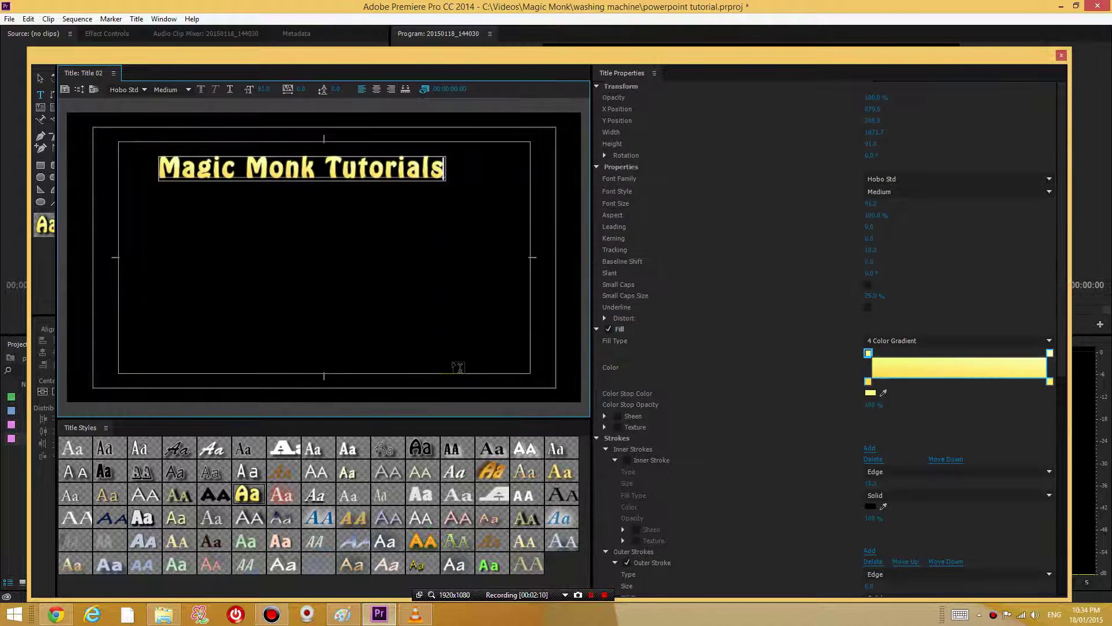
click(40, 82)
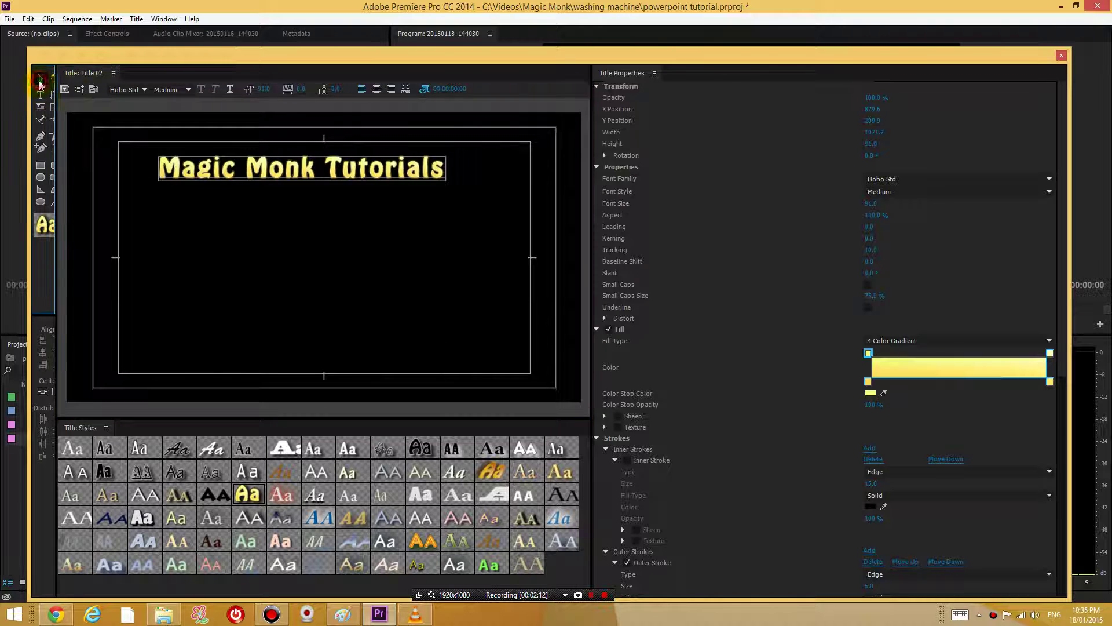
drag(264, 173, 264, 232)
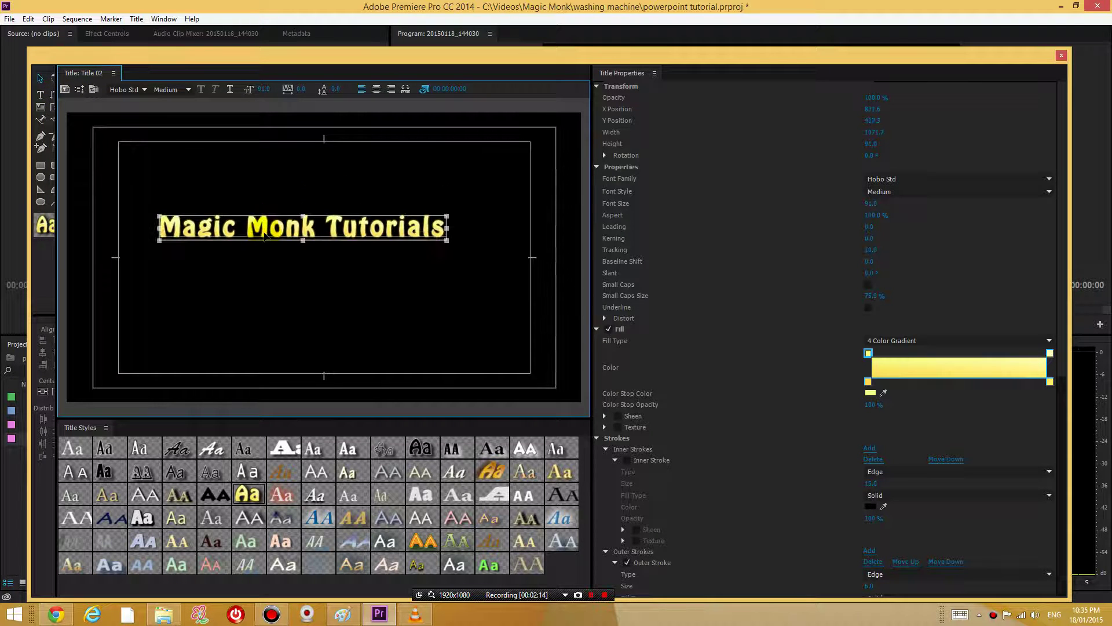
Delete the 'Magic Monk Tutorials' line to make room for 'How to write a program in Visual Basic'.
double_click(269, 229)
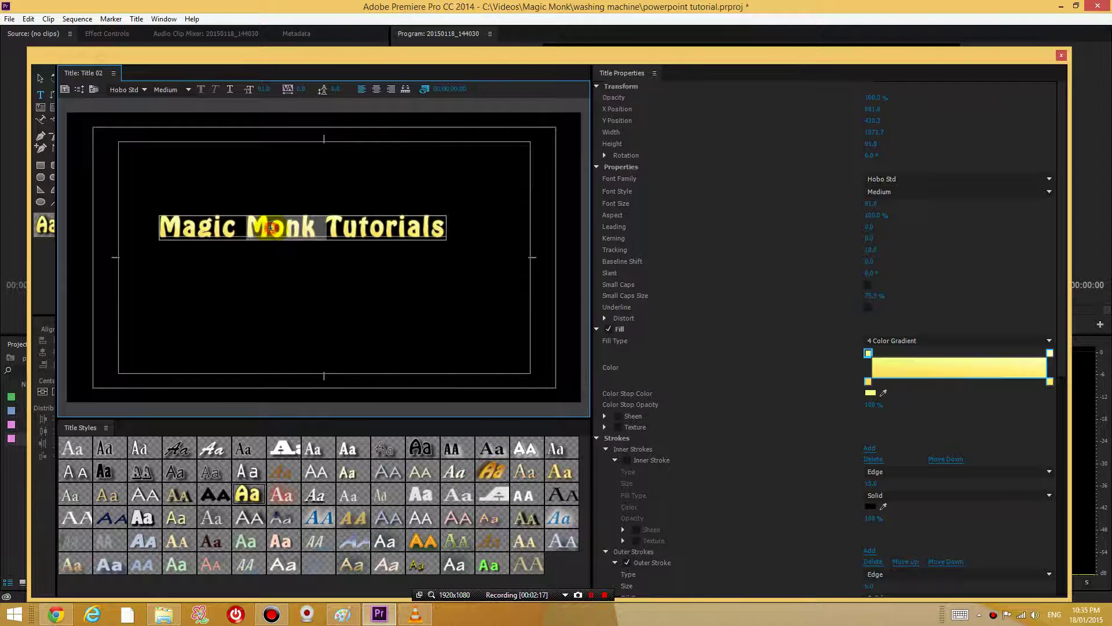
key(Home)
key(End)
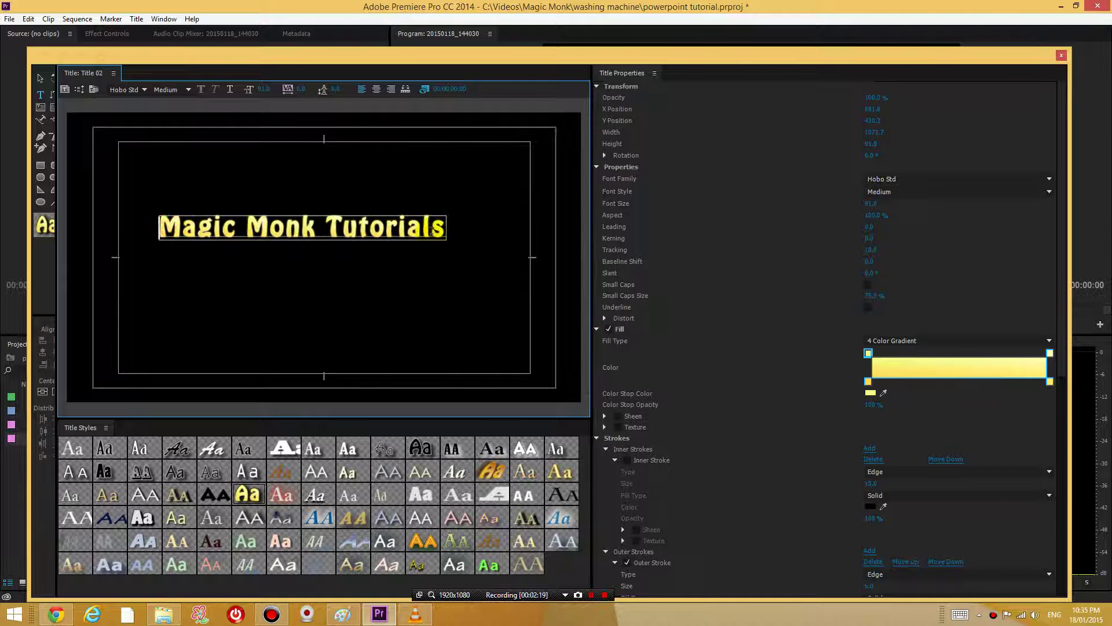
key(shift+Left)
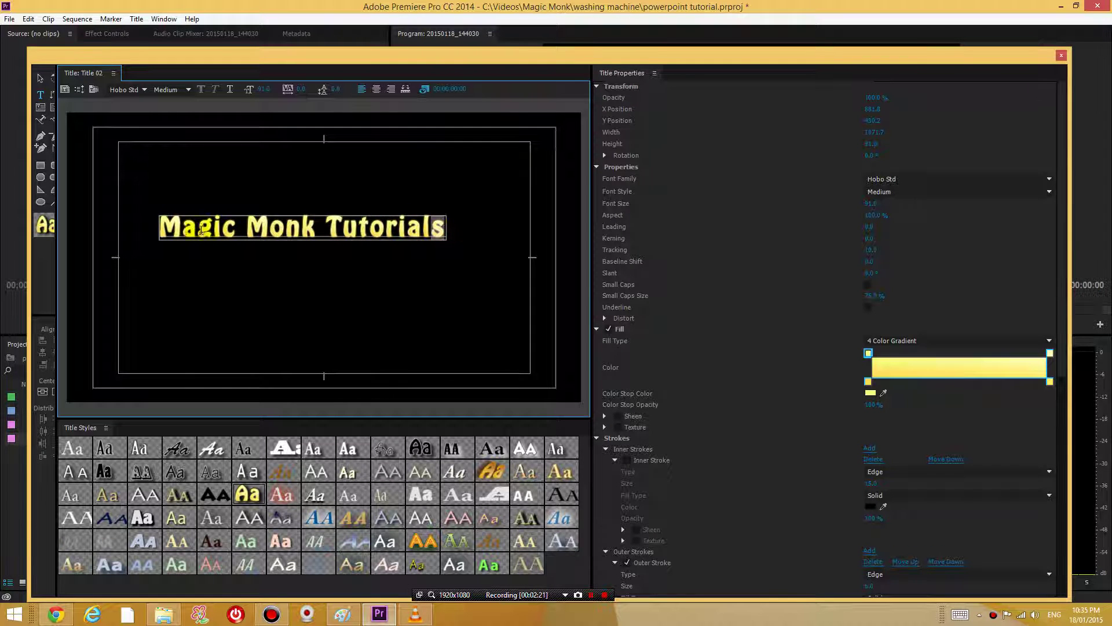
key(ctrl+a)
key(BackSpace)
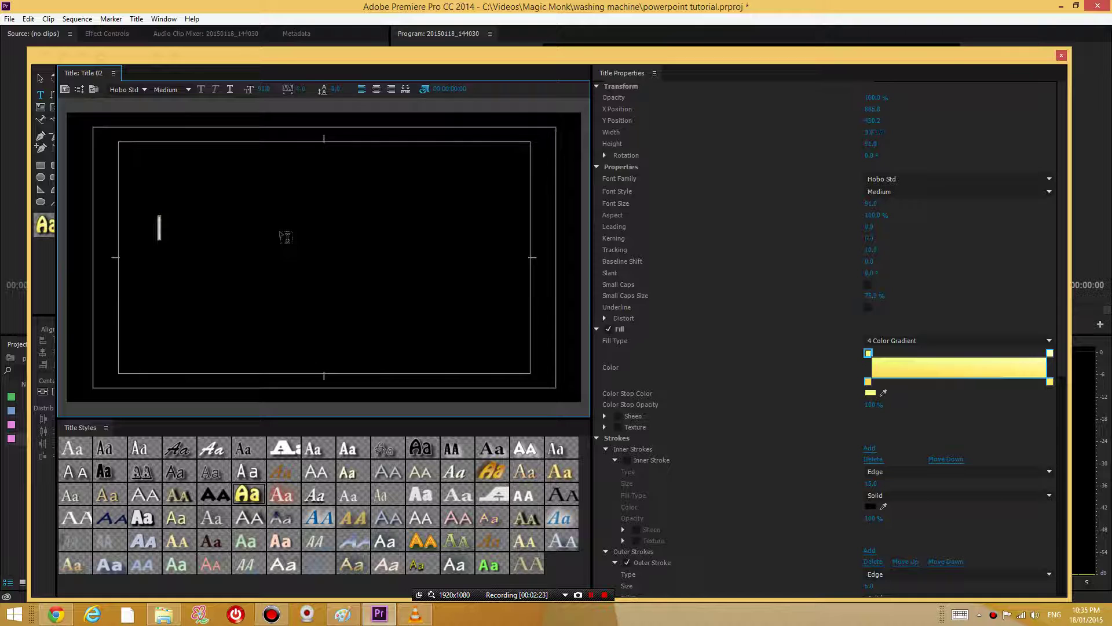
text(Ho)
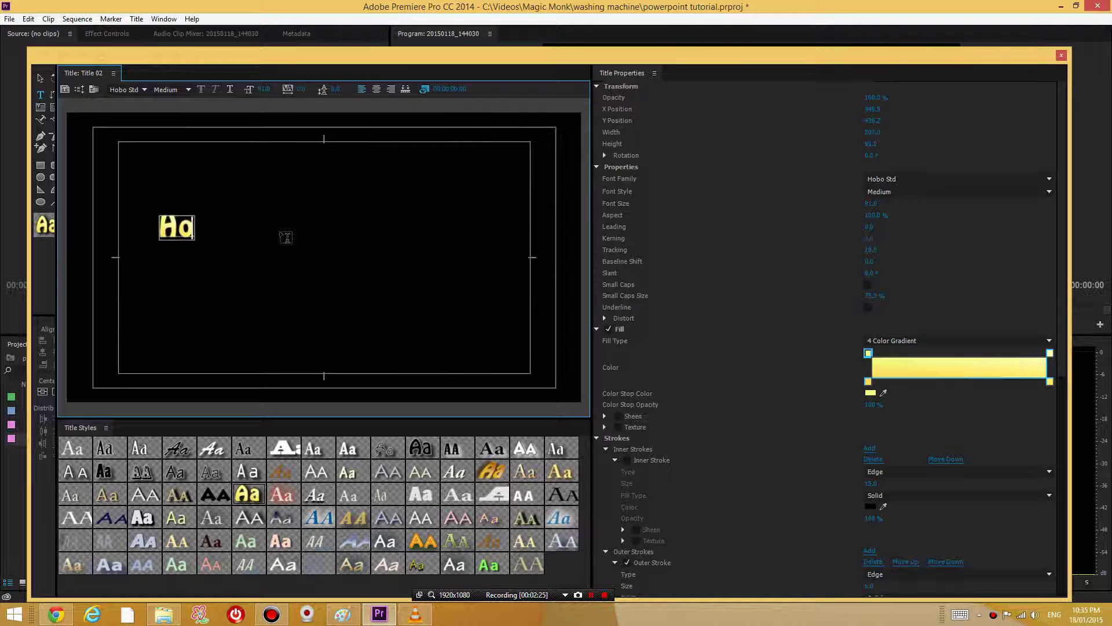
text(w to write a p)
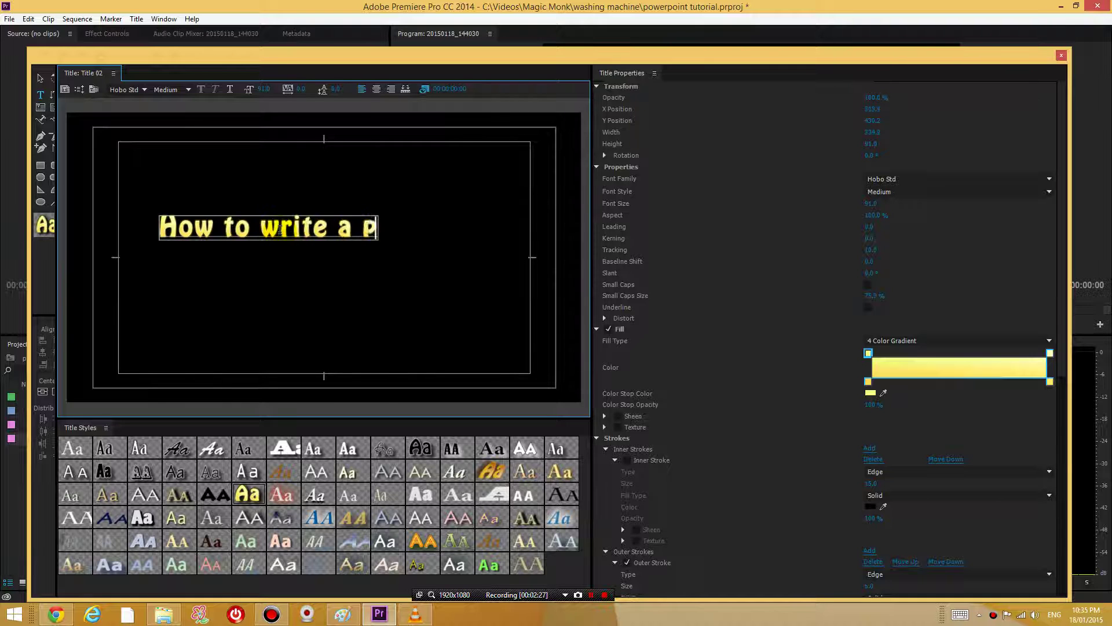
text(rogram in )
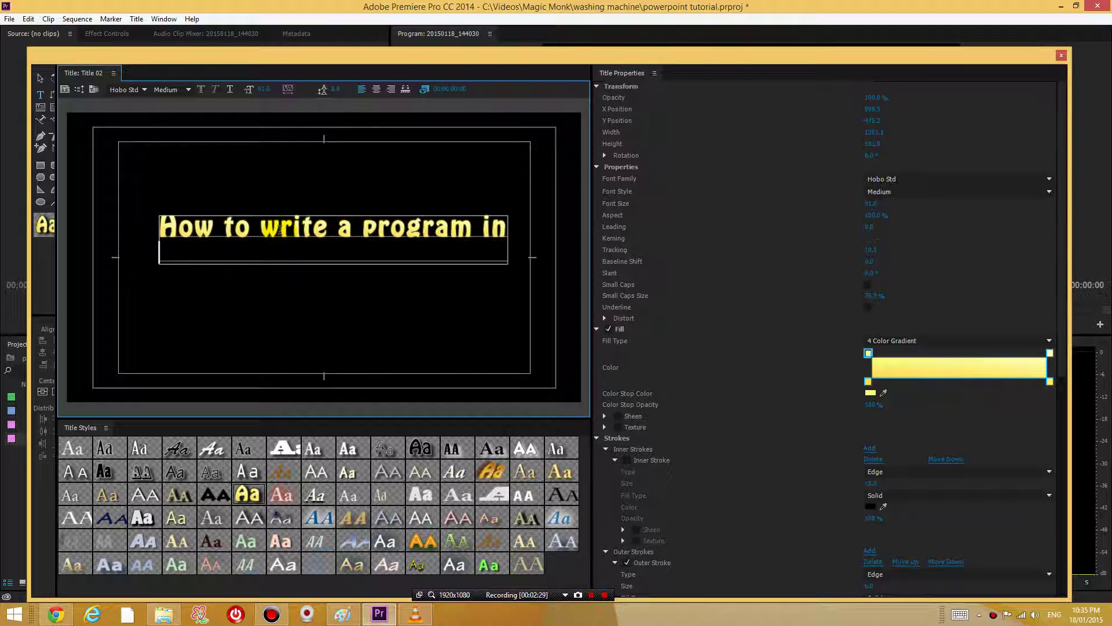
text(Visual Basi)
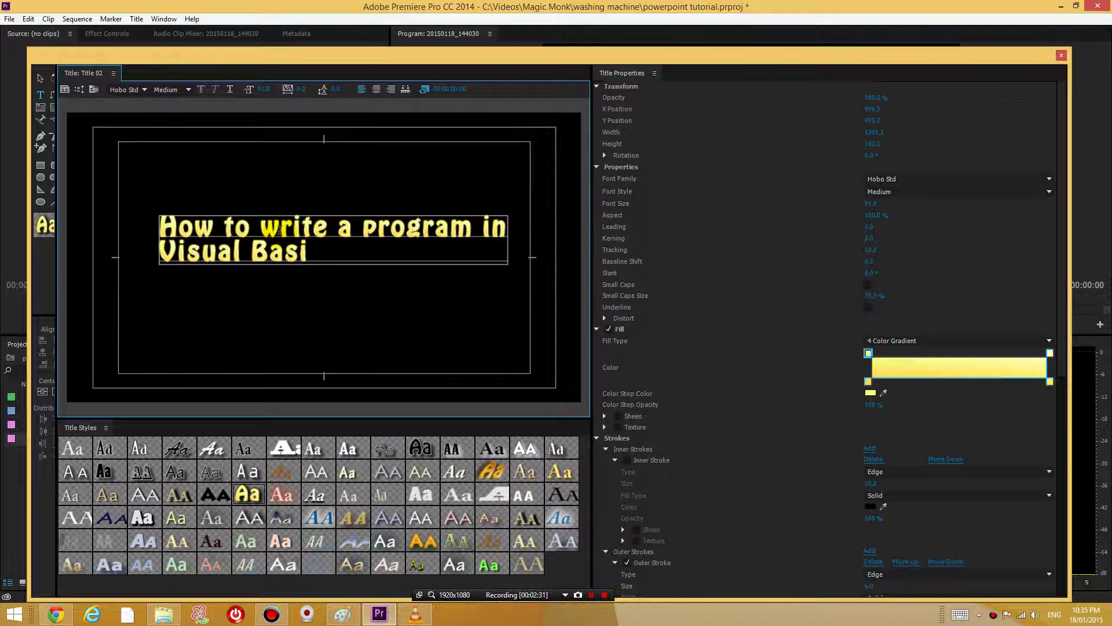
text(c)
Create Title 03 from the current title and drag its text near the bottom.
click(63, 91)
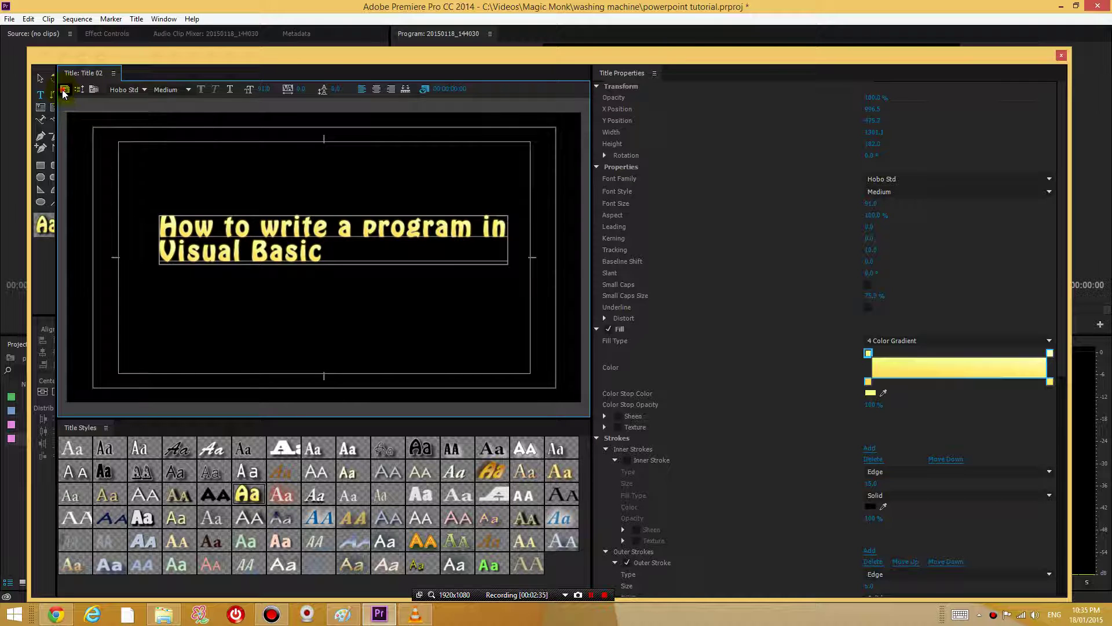
click(566, 365)
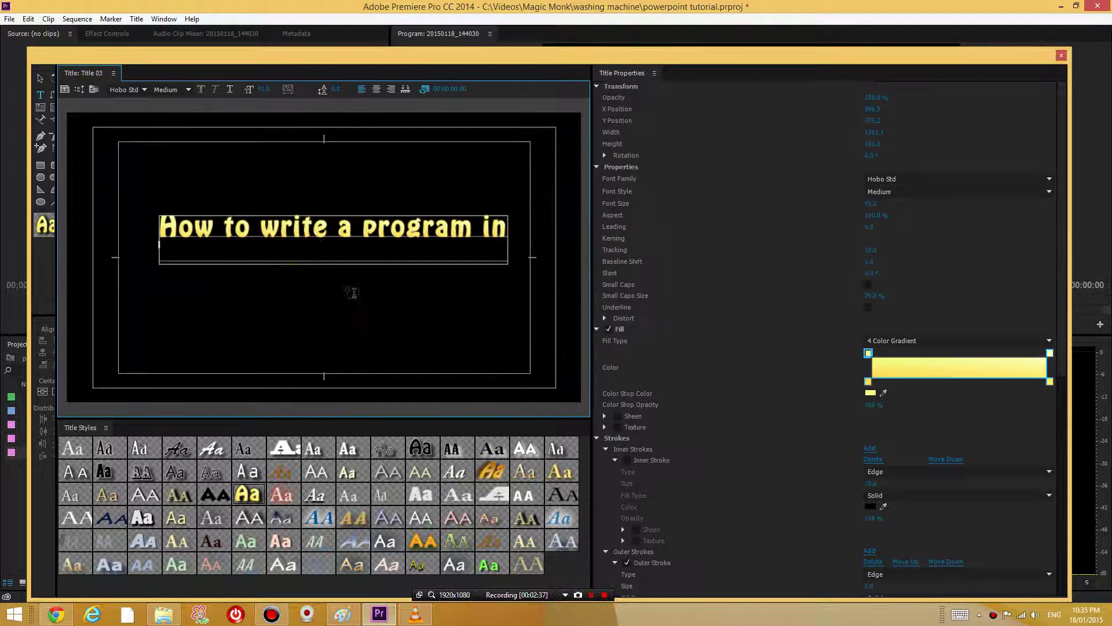
click(40, 79)
click(219, 237)
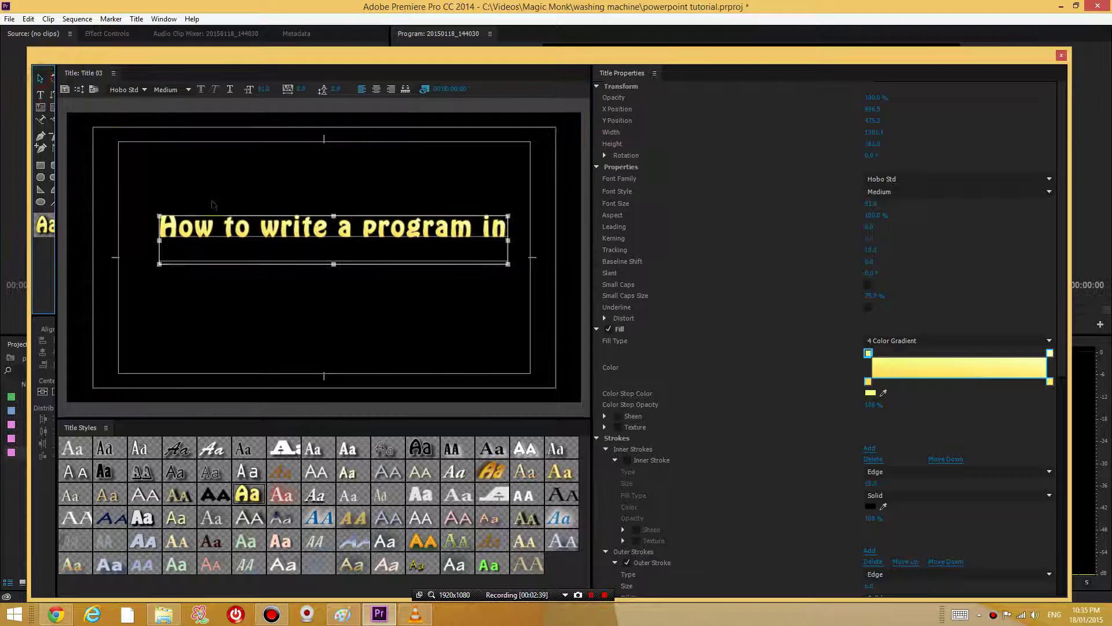
drag(219, 236, 214, 329)
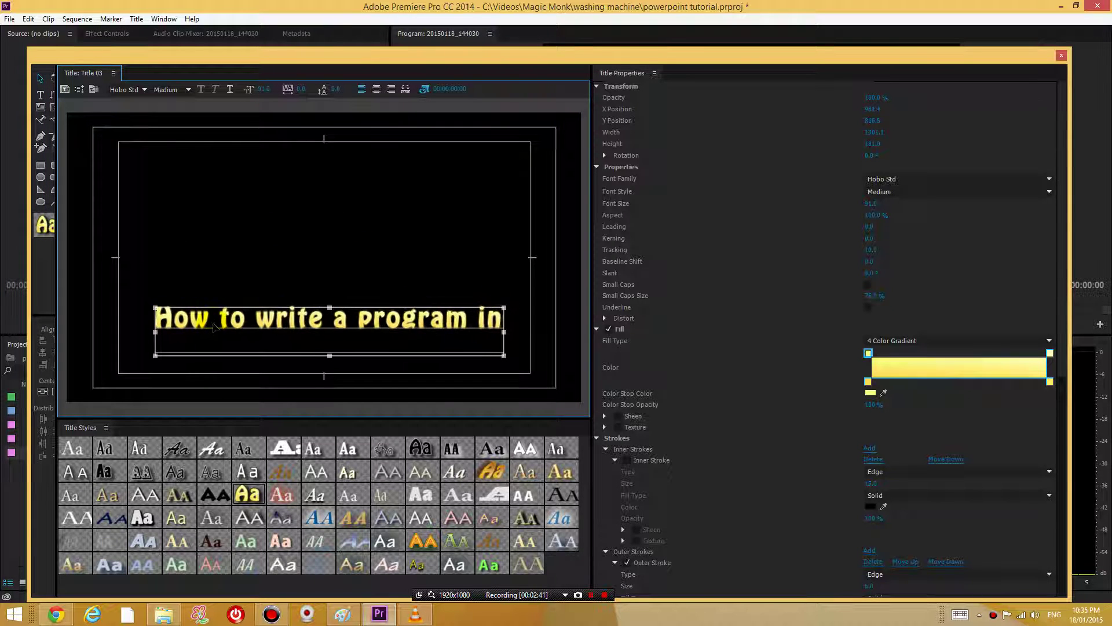
double_click(242, 320)
Replace the third title's text with 'Version 2012' and close the Titler.
key(Left)
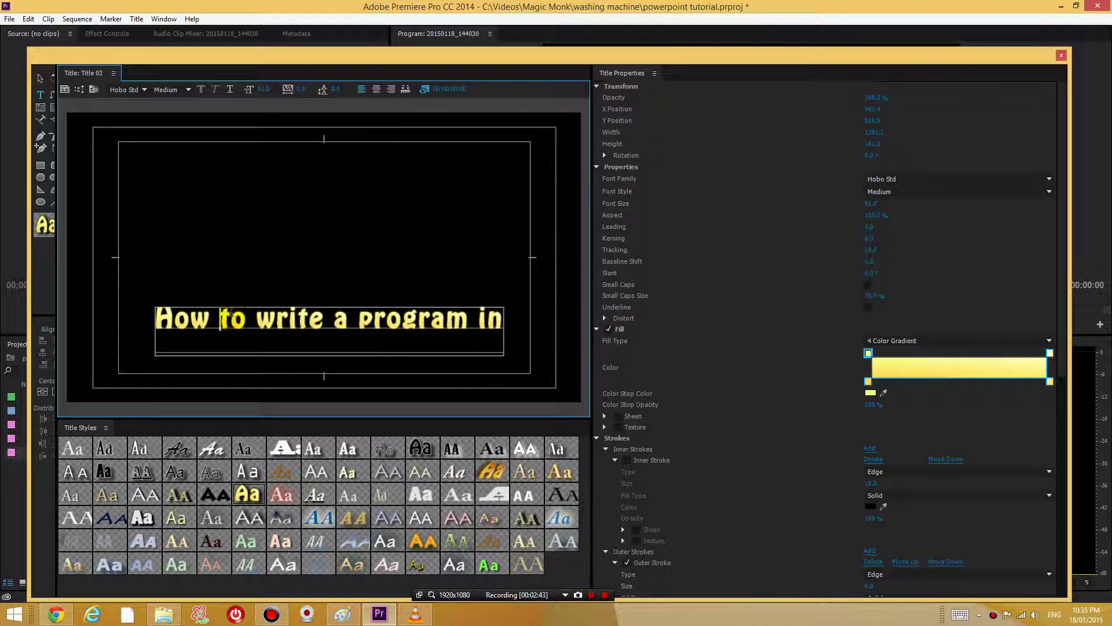
key(shift+End)
key(BackSpace)
key(BackSpace)
key(BackSpace)
key(BackSpace)
key(BackSpace)
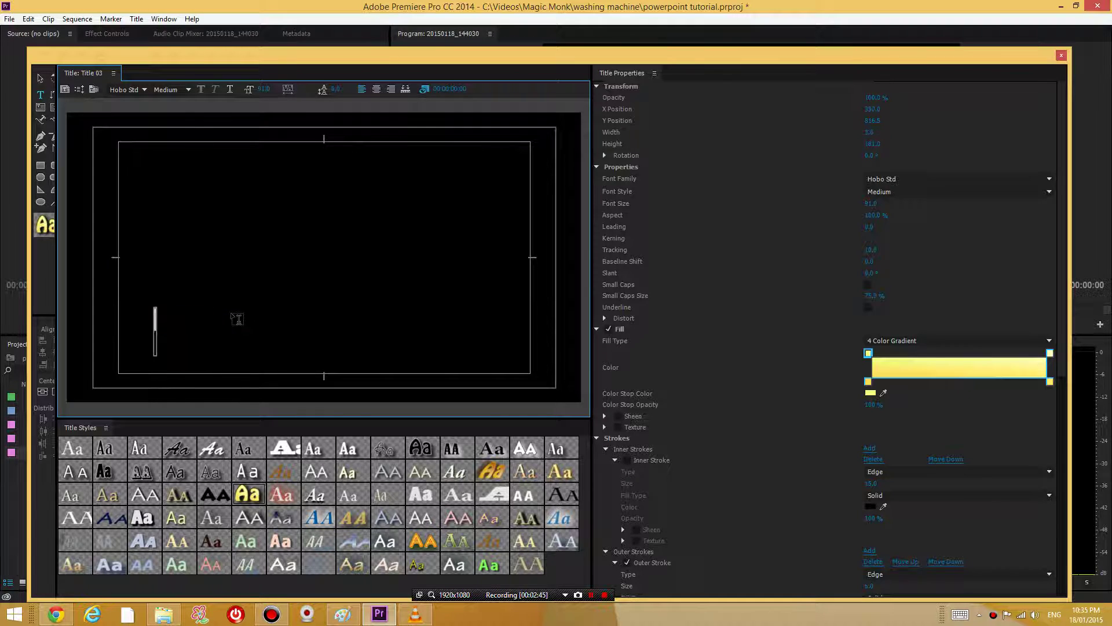
text(Vers)
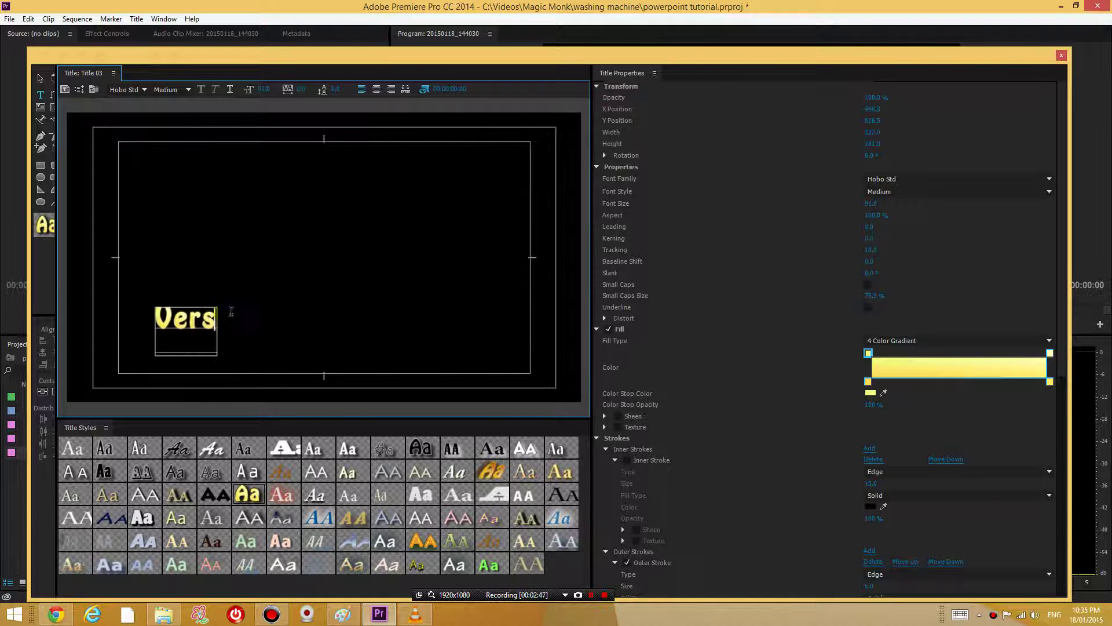
text(ion 2012)
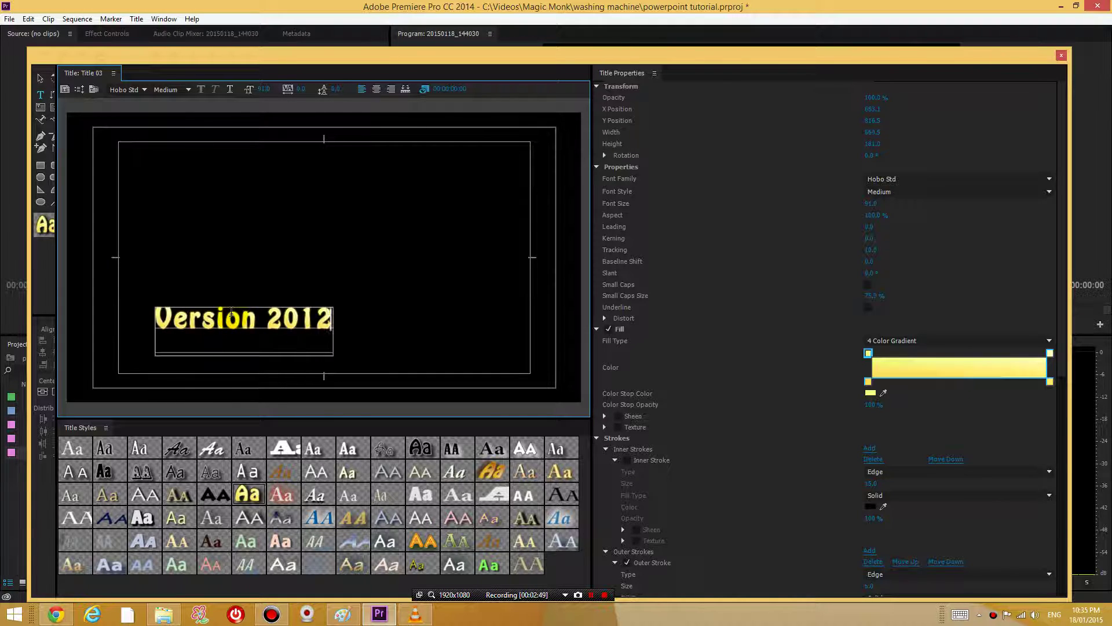
click(1061, 55)
Place Title 01 at the start of track V1.
double_click(43, 427)
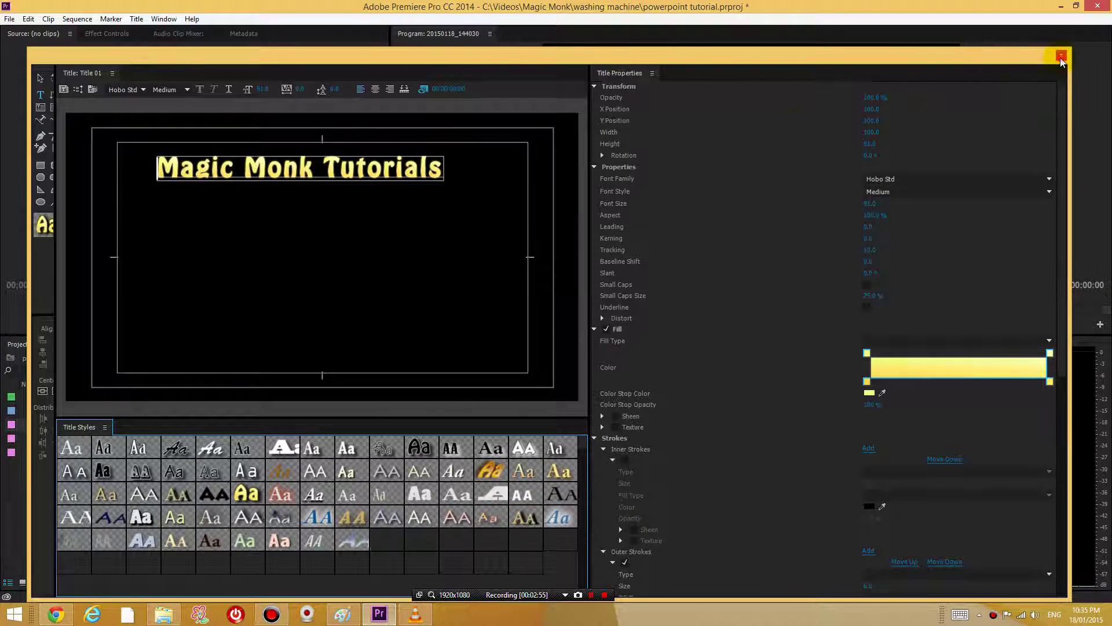
click(1061, 55)
drag(54, 425, 525, 481)
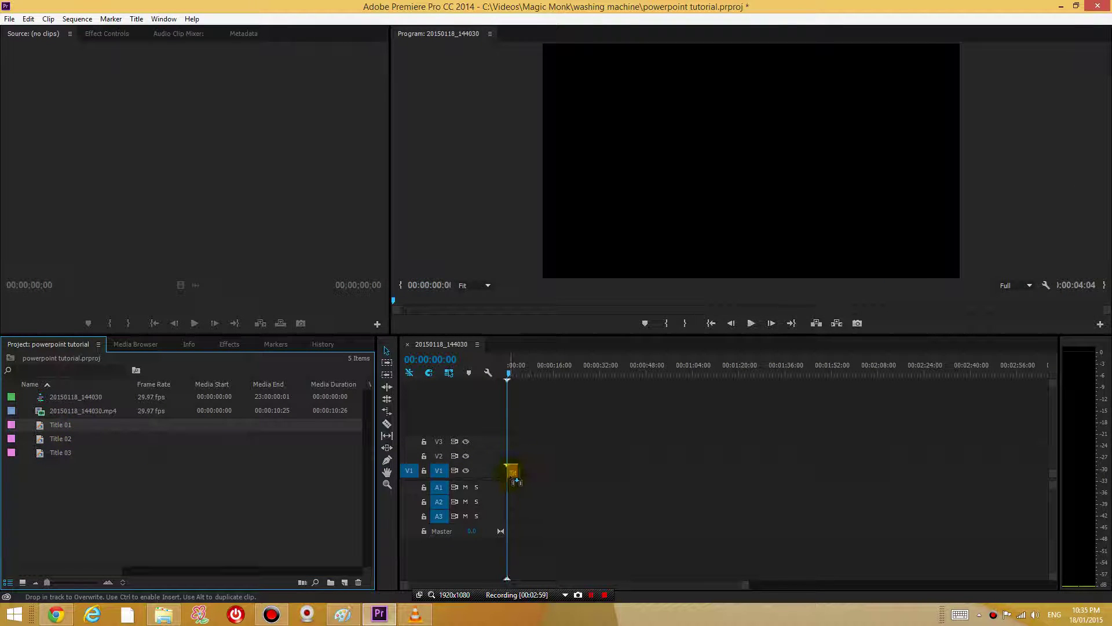
drag(525, 480, 509, 483)
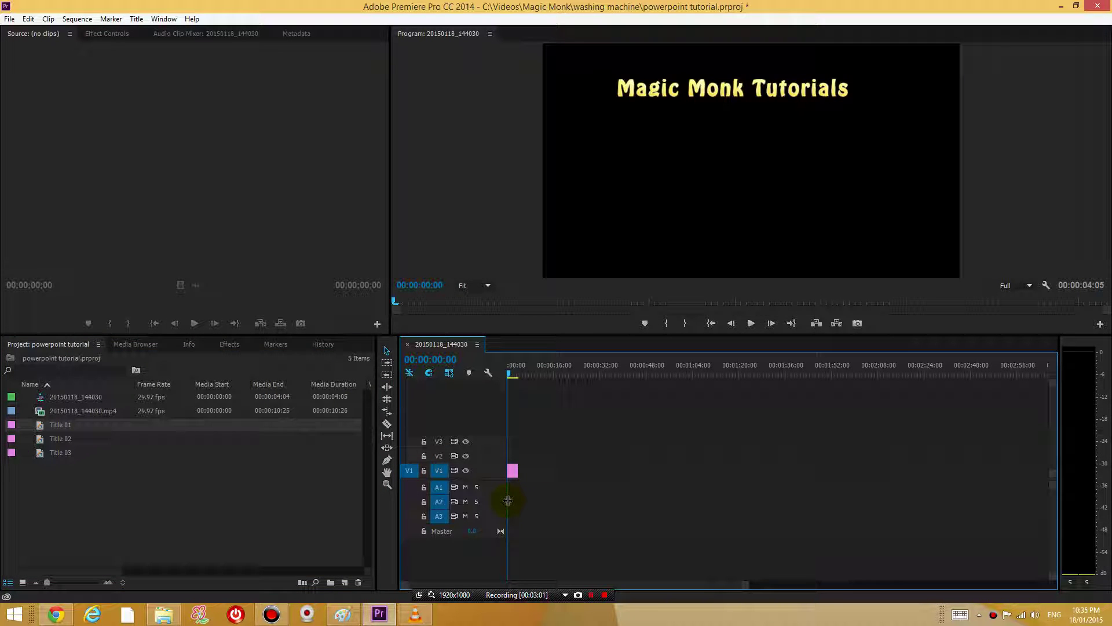
click(515, 469)
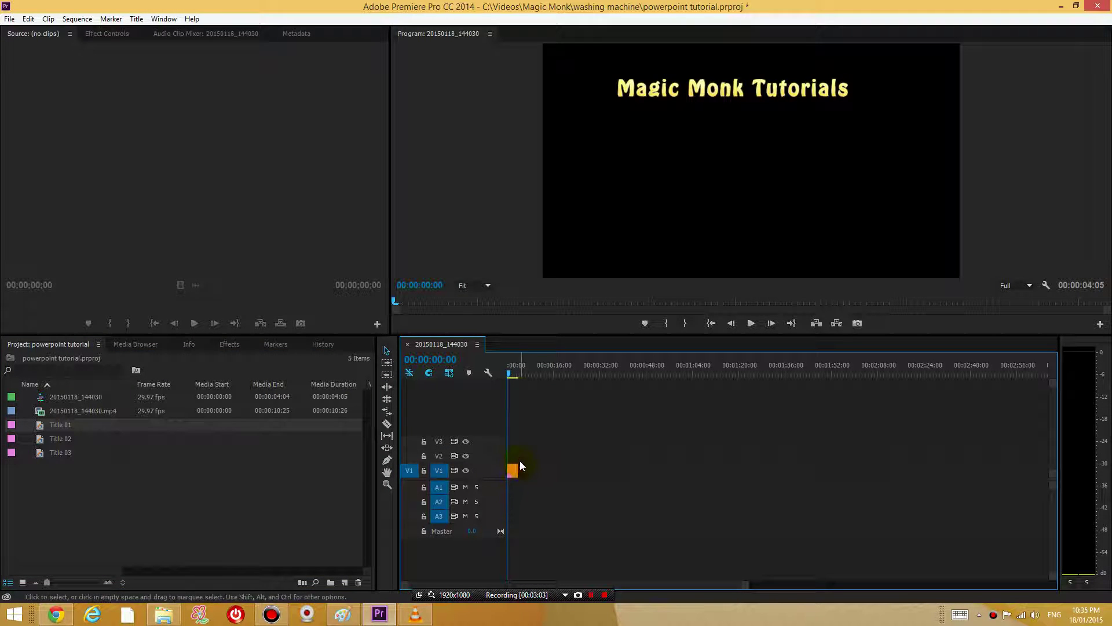
click(516, 460)
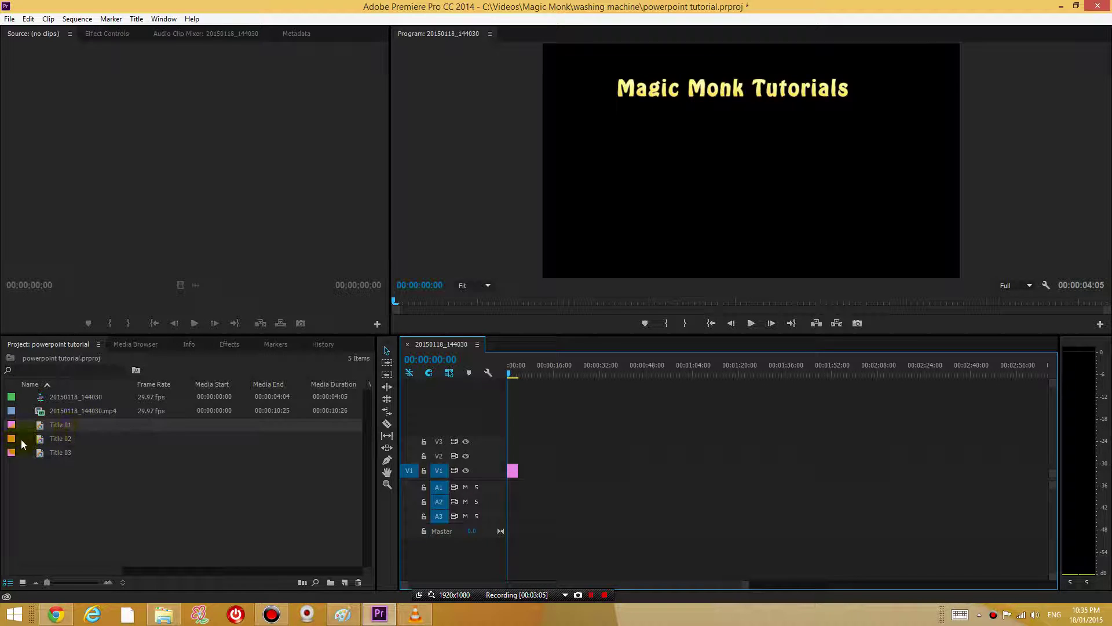
Place Title 02 on V2 and Title 03 on V3, each starting later.
drag(36, 438, 529, 480)
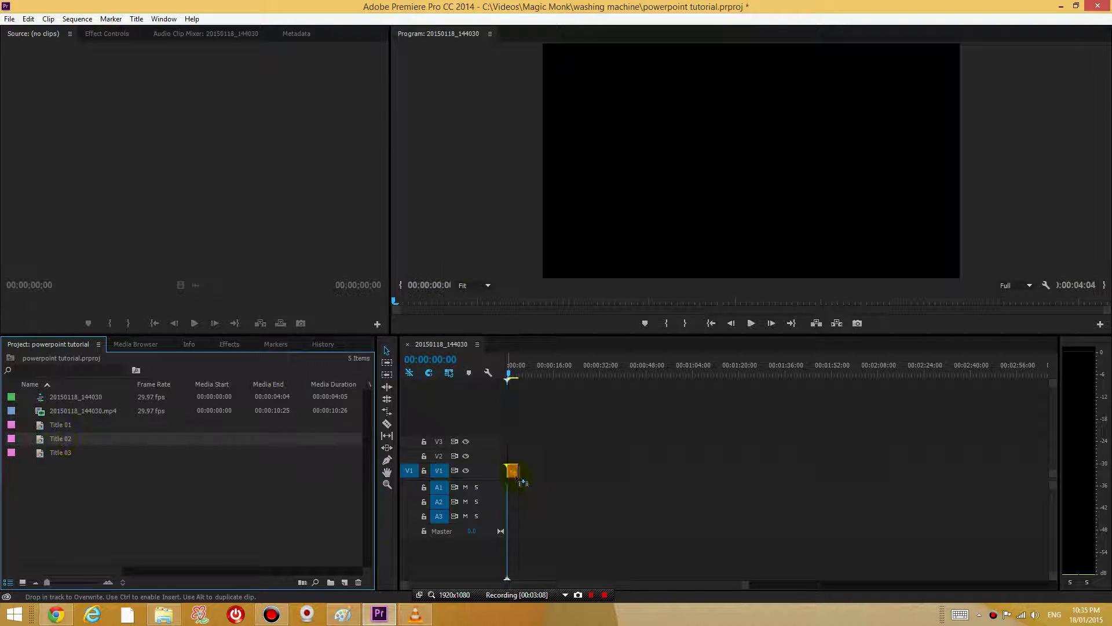
drag(530, 483, 527, 461)
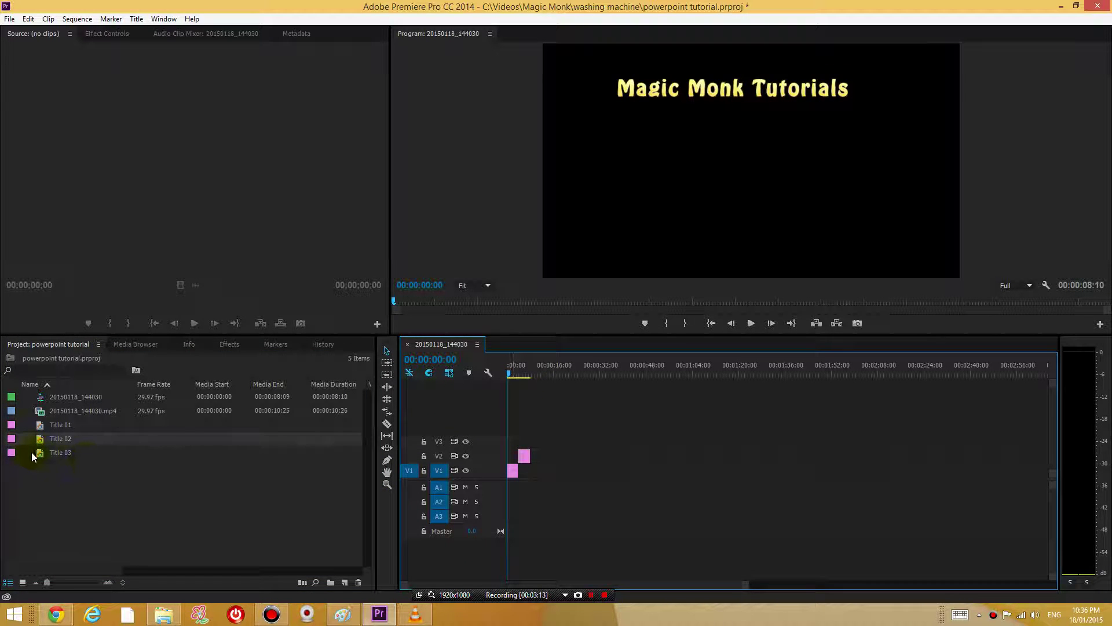
drag(34, 453, 536, 448)
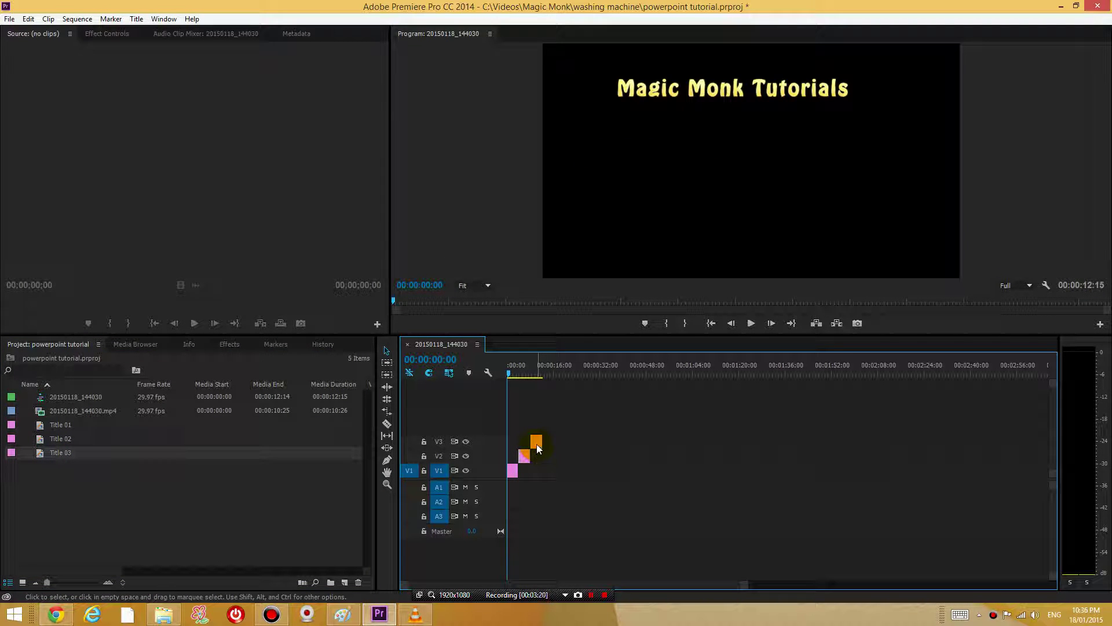
click(511, 384)
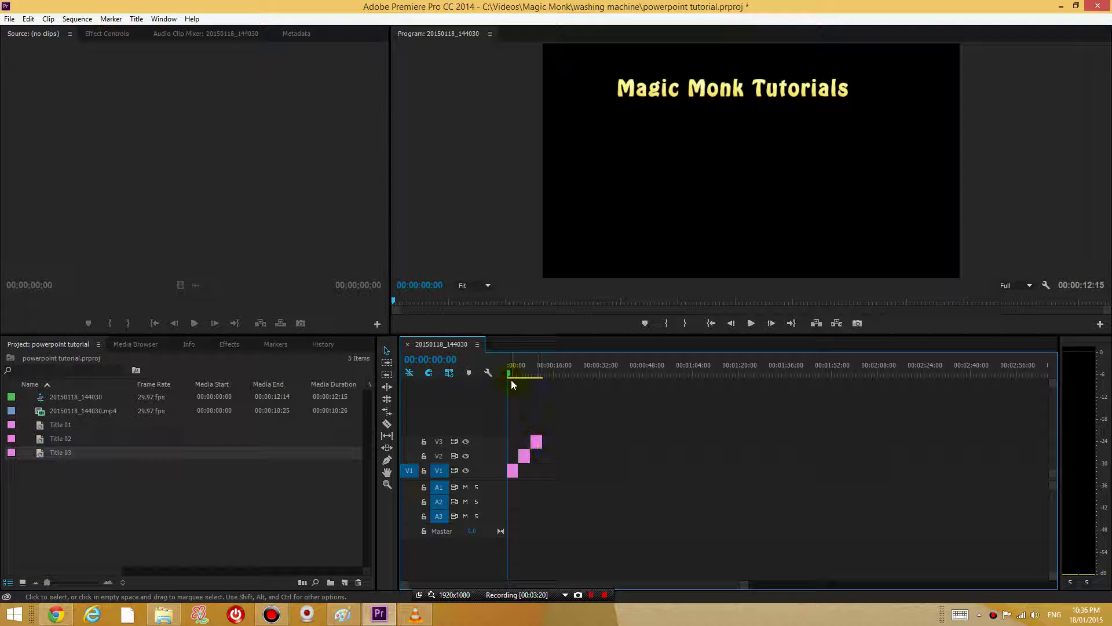
click(537, 441)
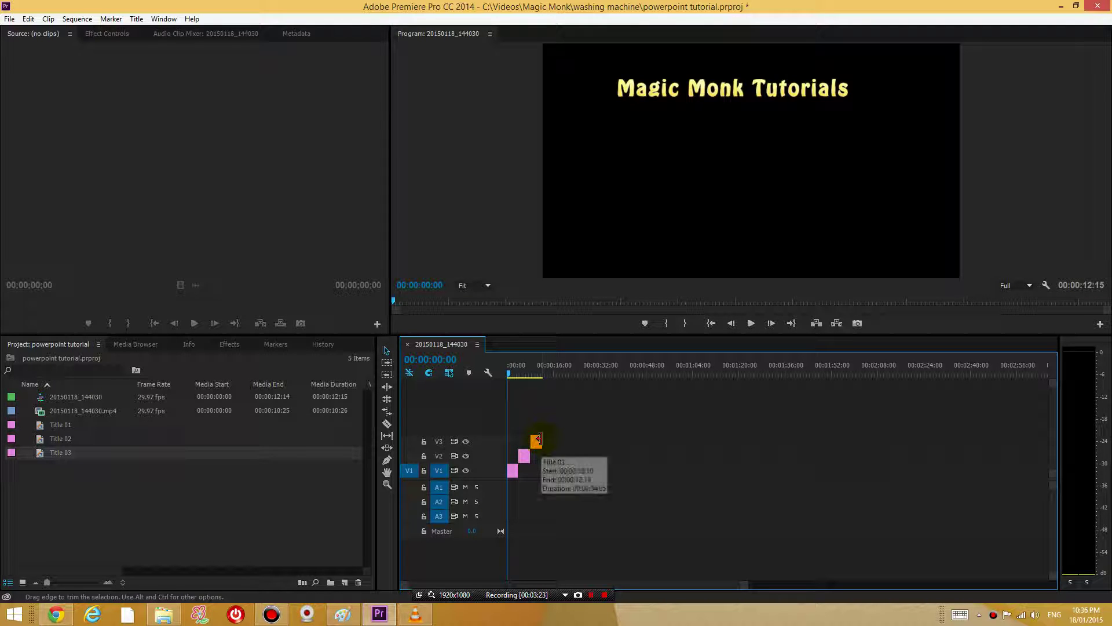
Extend the V1 and V2 title clips to end with V3, then preview playback.
click(523, 470)
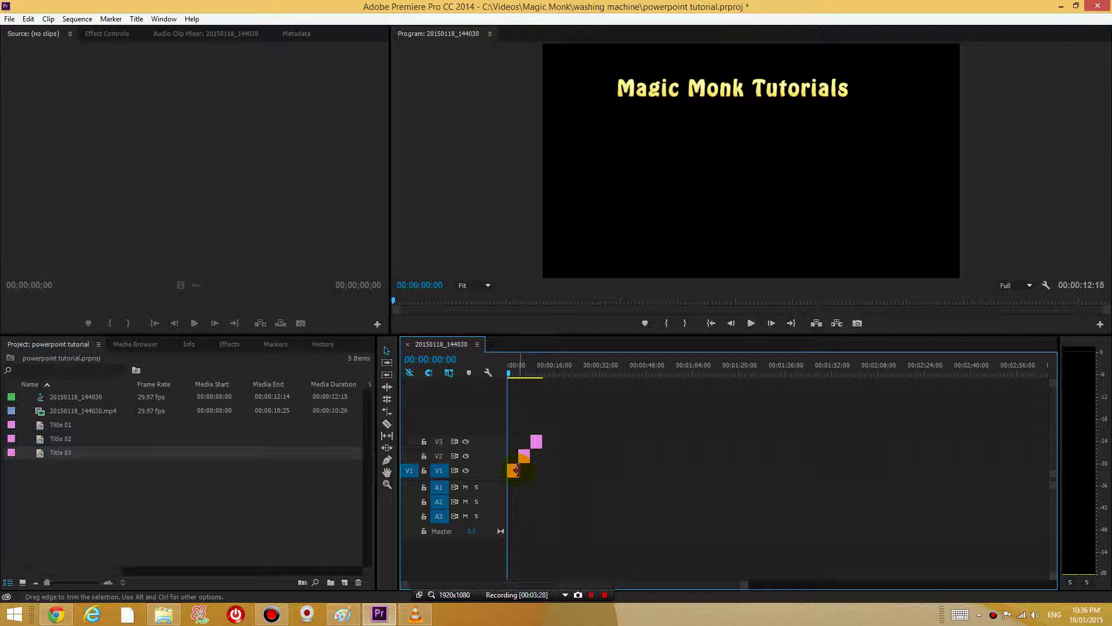
drag(515, 470, 542, 473)
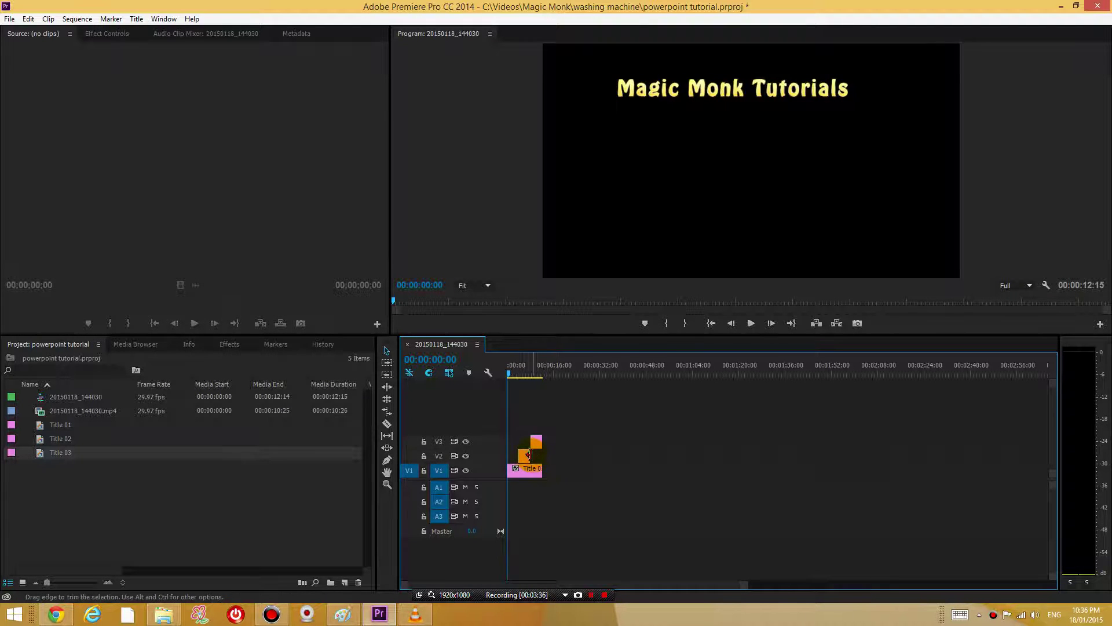
drag(526, 455, 528, 456)
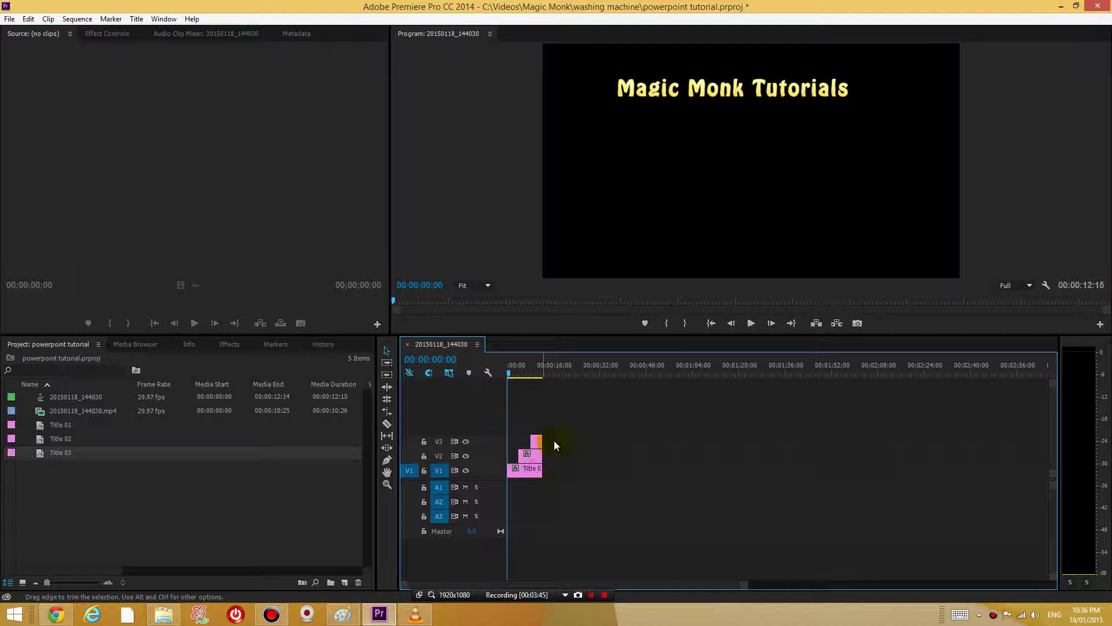
click(750, 324)
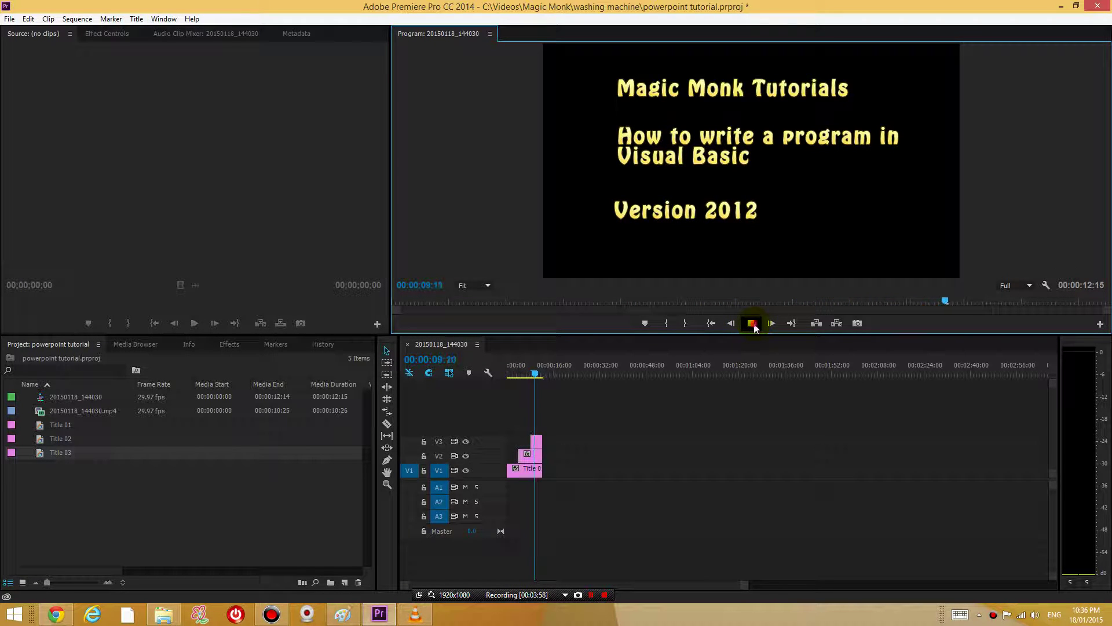
click(753, 324)
Apply 3D Motion > Cube Spin to all three title clips and play from the start.
click(217, 346)
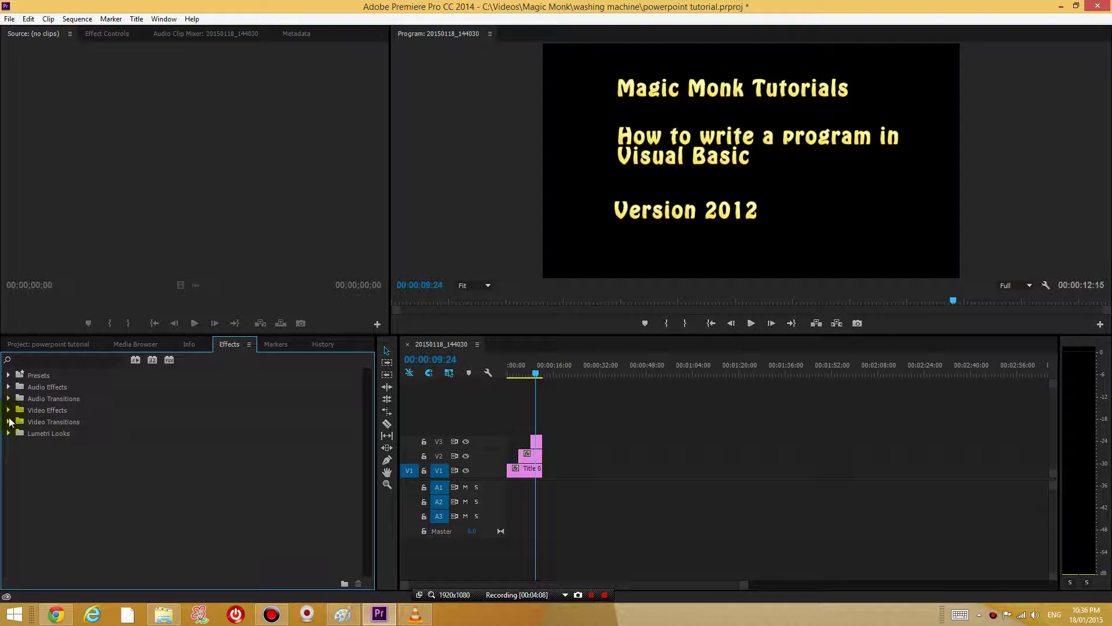
click(10, 422)
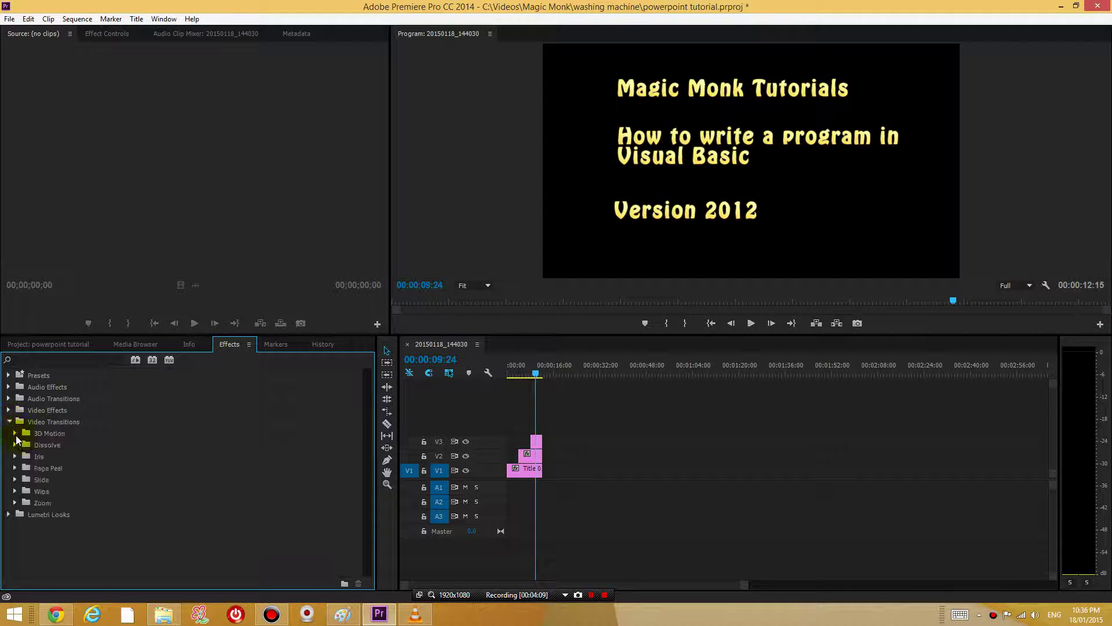
click(14, 434)
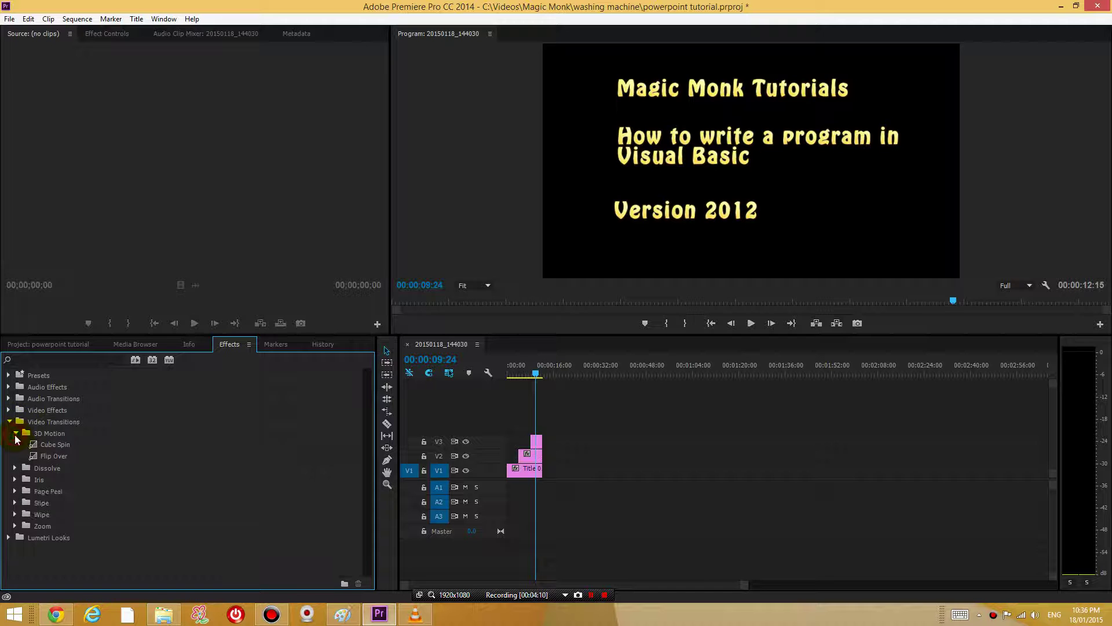
click(38, 447)
mouse_move(38, 444)
mouse_down()
mouse_move(513, 480)
mouse_move(196, 482)
mouse_up()
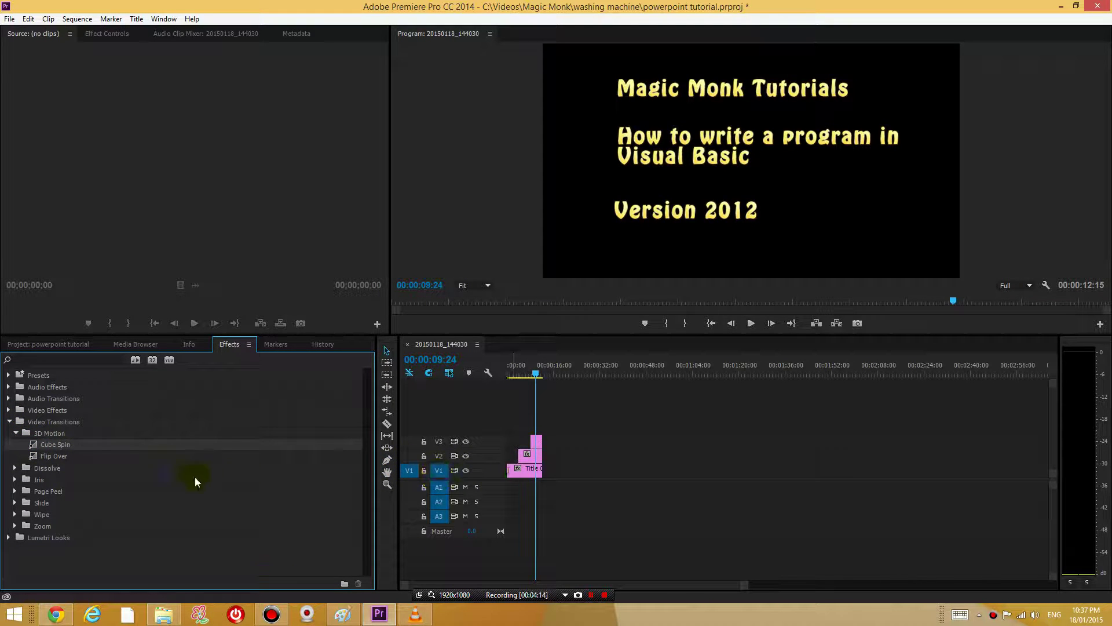
mouse_move(44, 445)
mouse_down()
mouse_move(505, 443)
mouse_move(526, 462)
mouse_up()
drag(40, 448, 536, 443)
drag(538, 376, 469, 372)
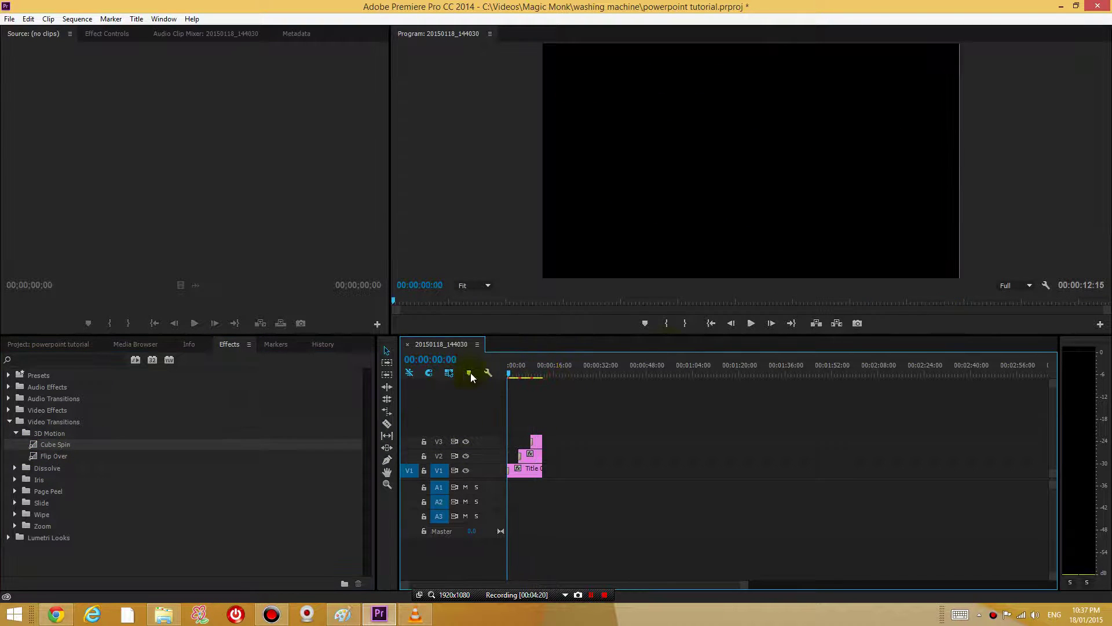
click(750, 323)
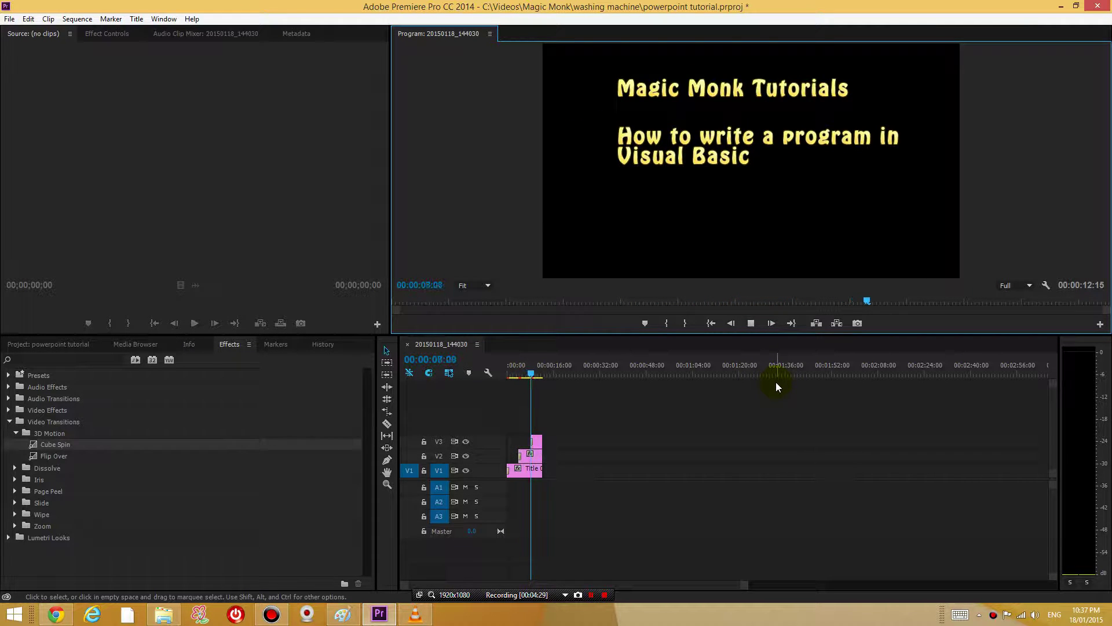
Import the washing machine PNG and place it on V1 after the titles.
click(752, 323)
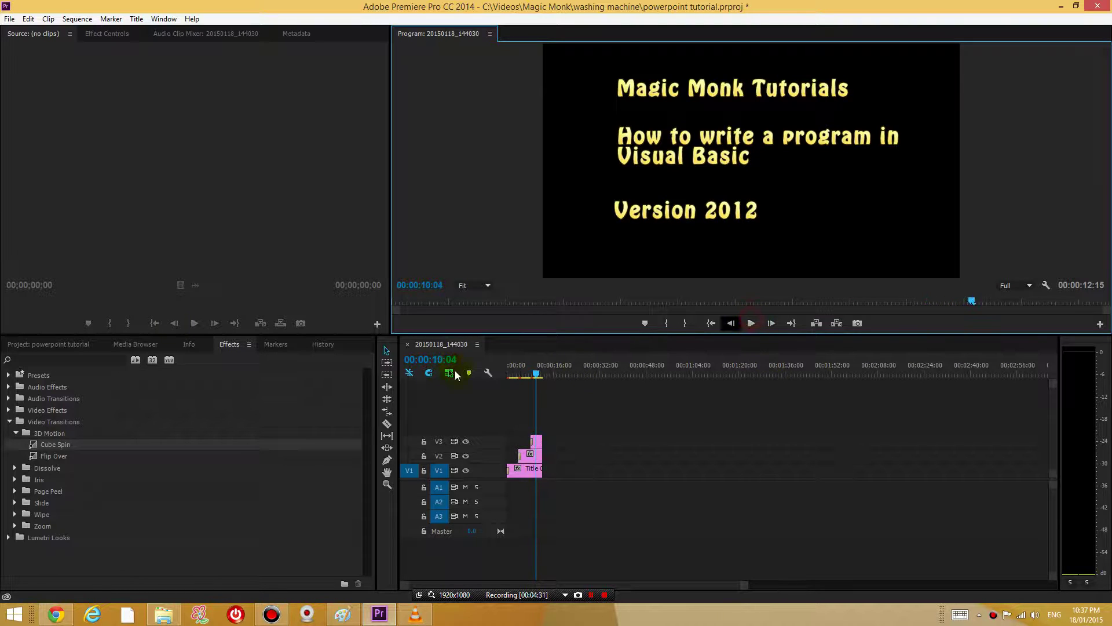
click(9, 18)
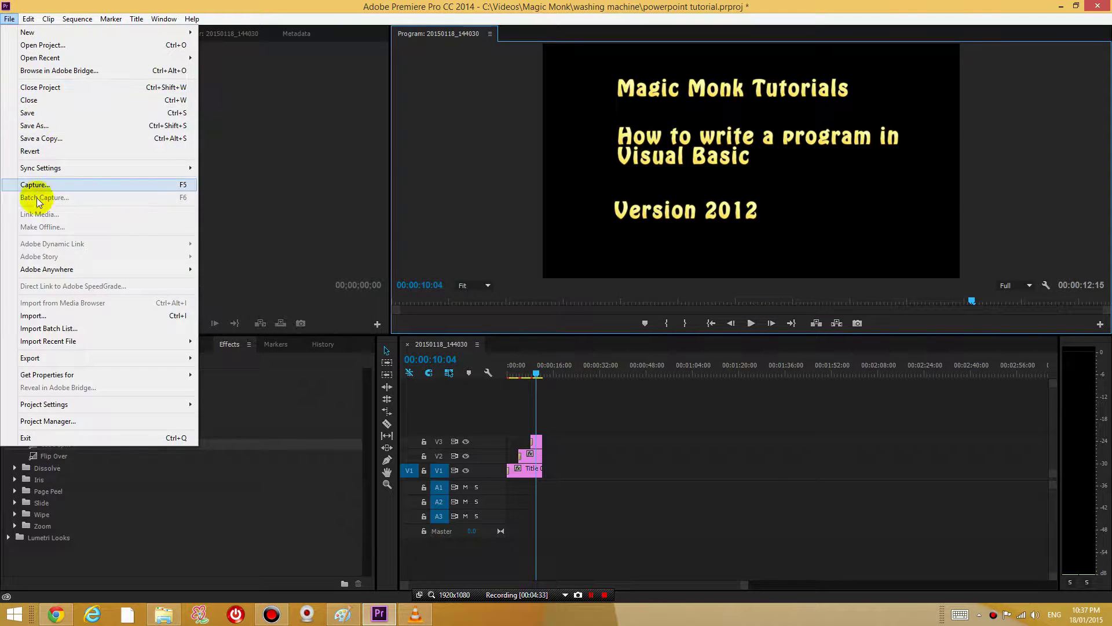
click(34, 315)
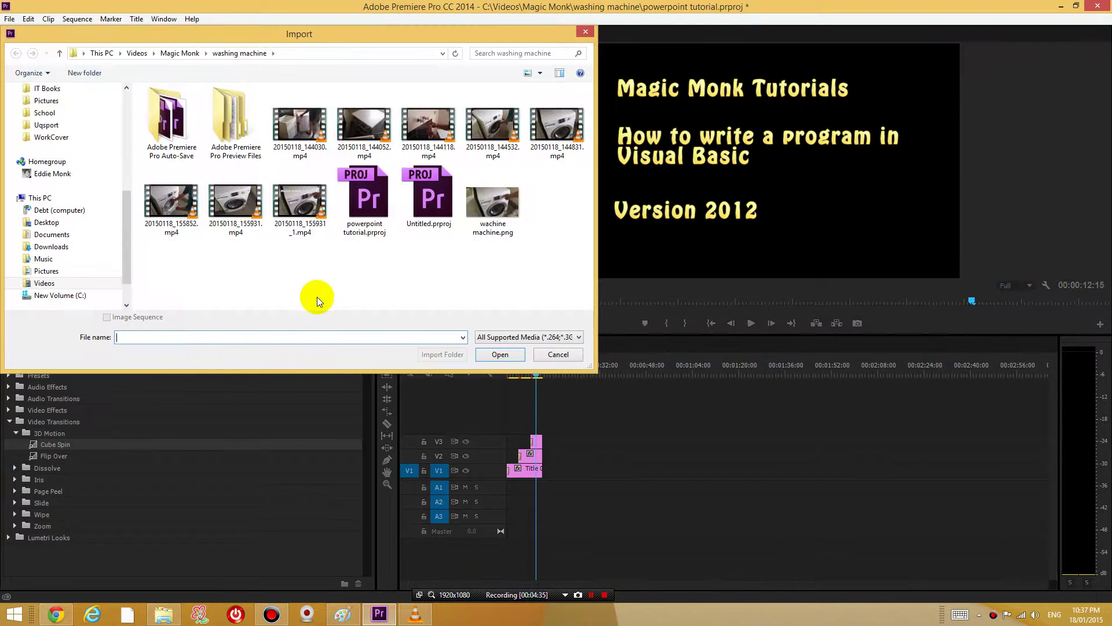
click(492, 217)
double_click(494, 217)
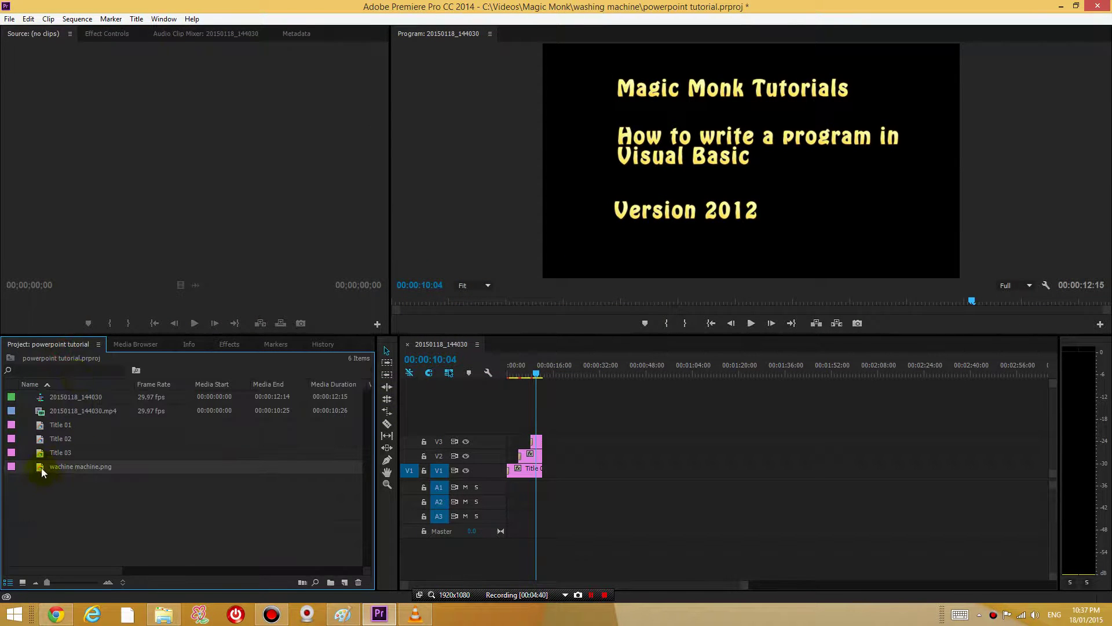
mouse_move(41, 467)
mouse_down()
mouse_move(545, 510)
mouse_move(590, 479)
mouse_up()
Add a new video and audio track, then move all three title clips up one track.
right_click(453, 427)
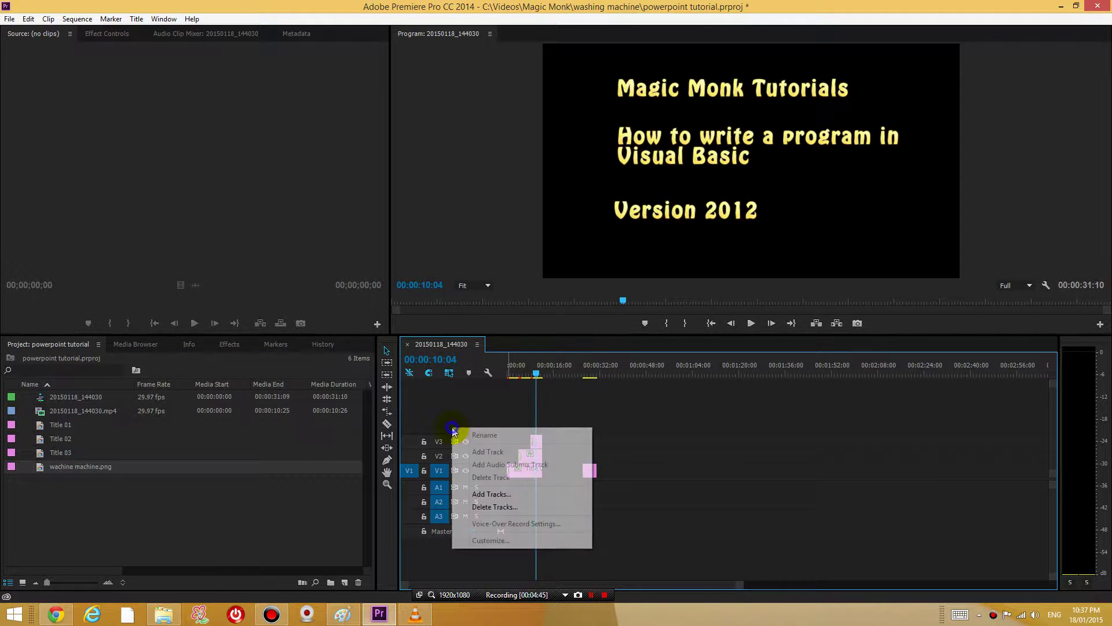
click(496, 493)
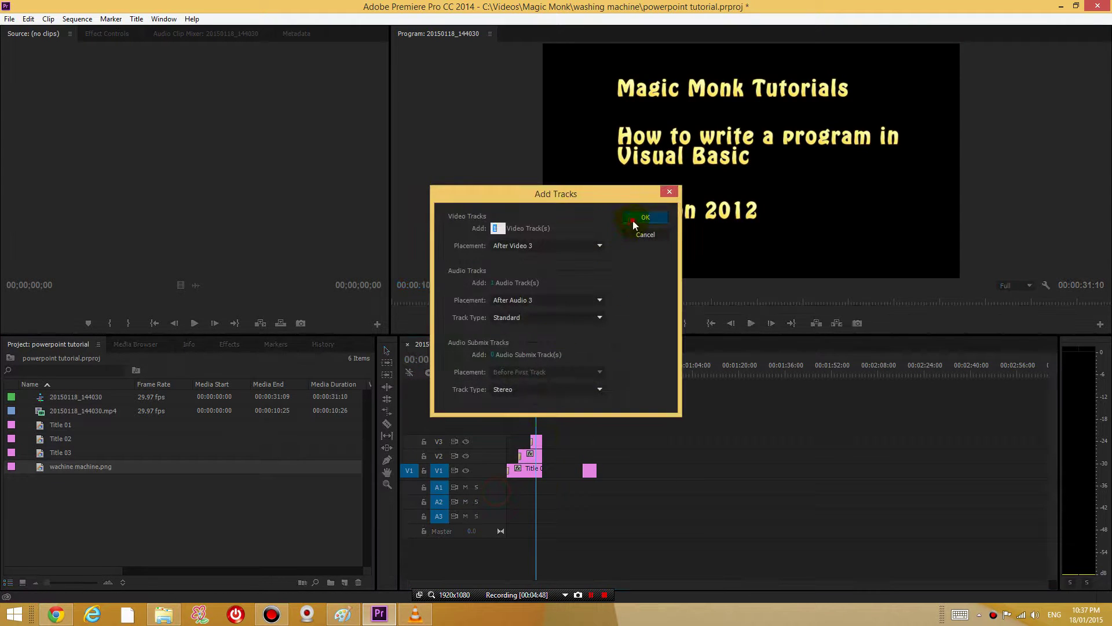
click(634, 220)
drag(558, 488, 510, 419)
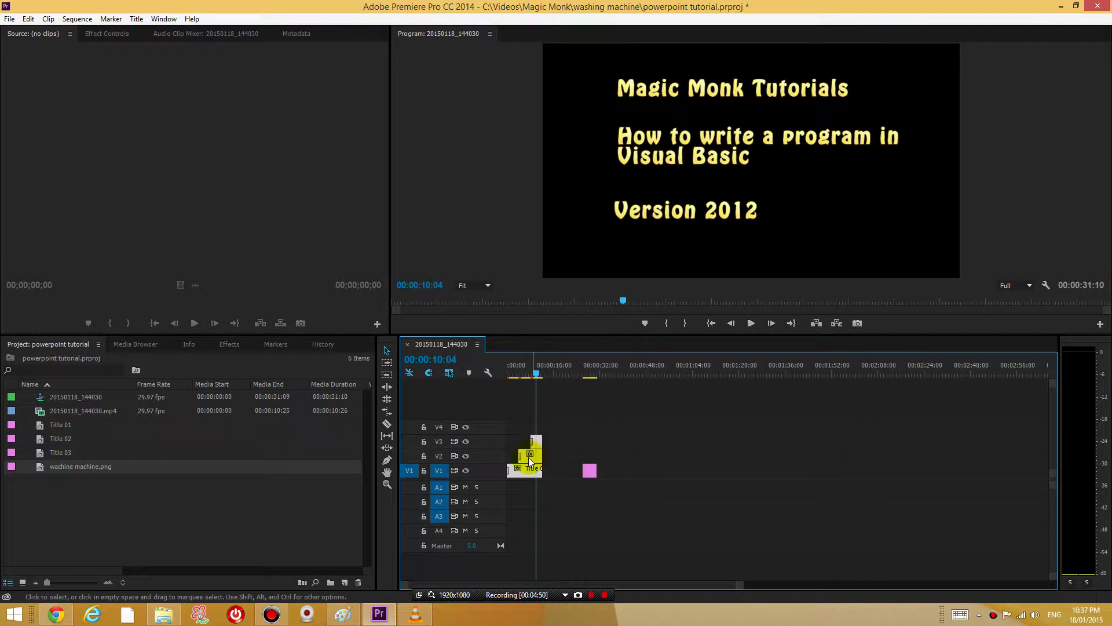
drag(528, 458, 528, 443)
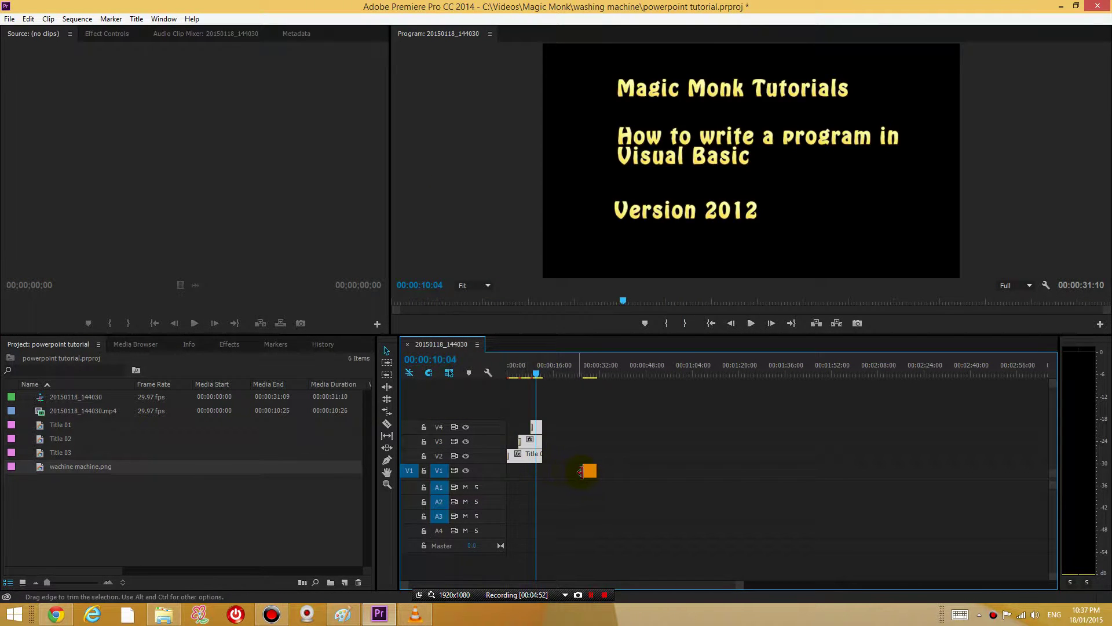
Place the washing machine picture on the bottom track beneath the titles, starting at the sequence start.
drag(587, 470, 523, 474)
drag(537, 427, 545, 425)
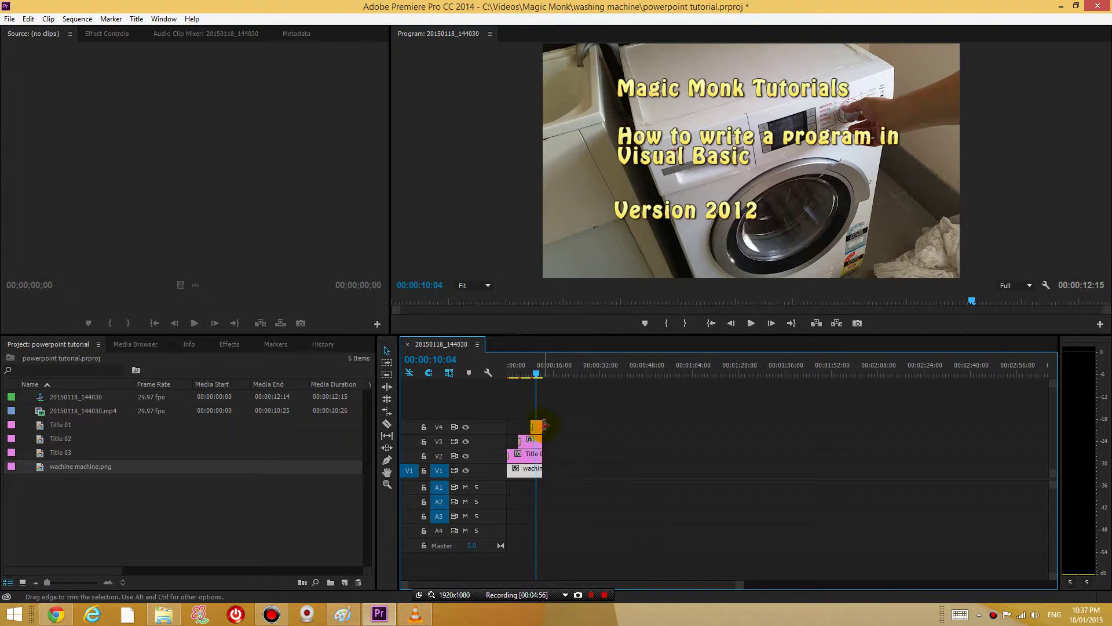
drag(536, 374, 506, 370)
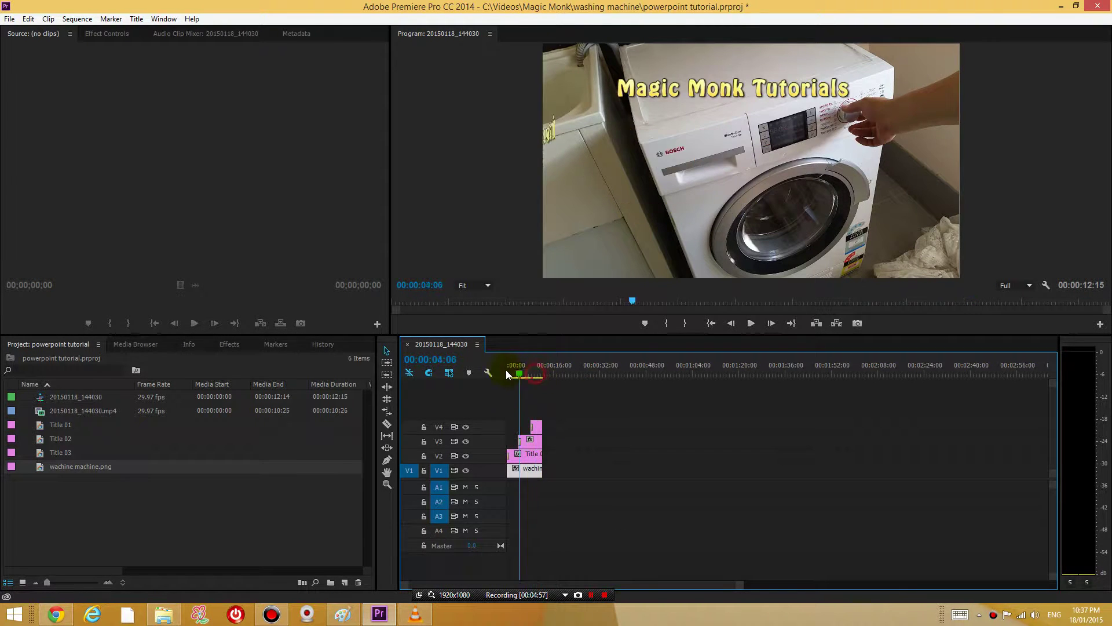
click(753, 323)
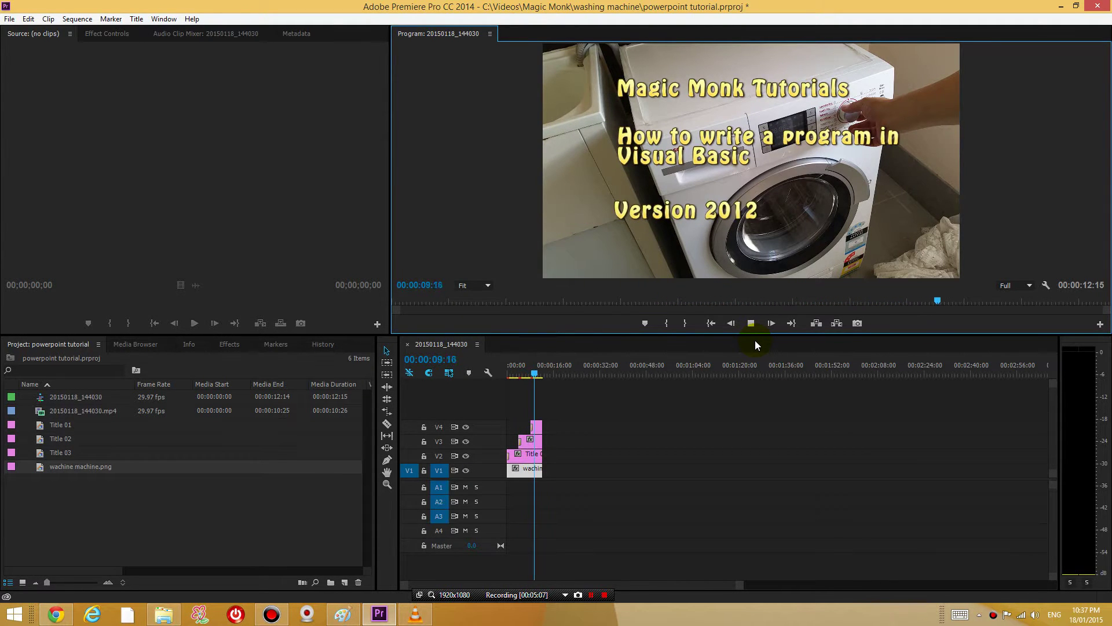
click(754, 323)
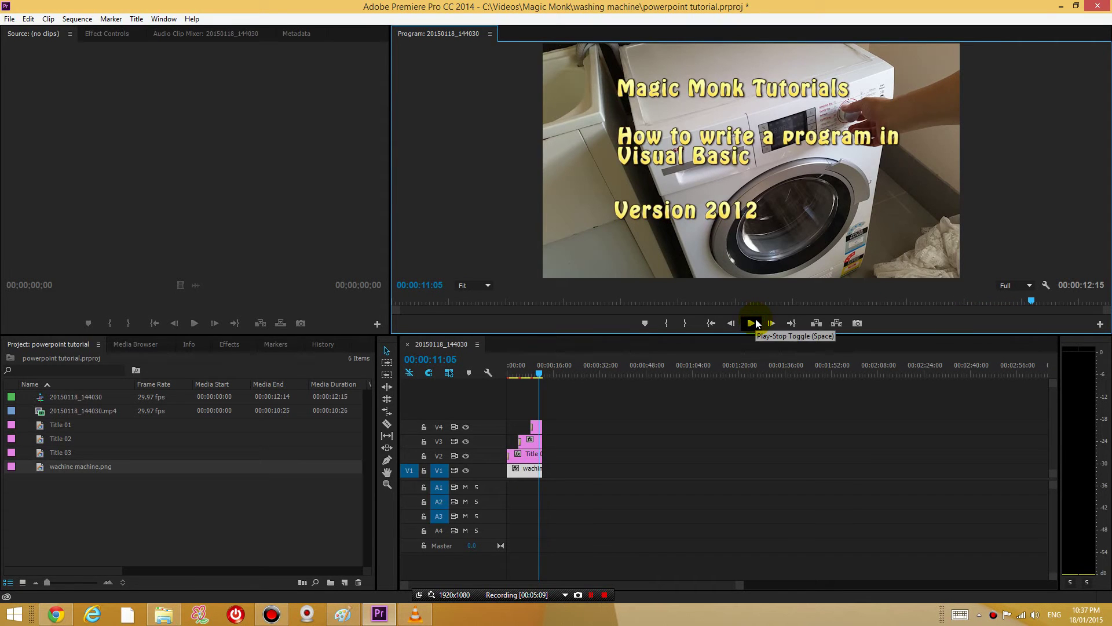